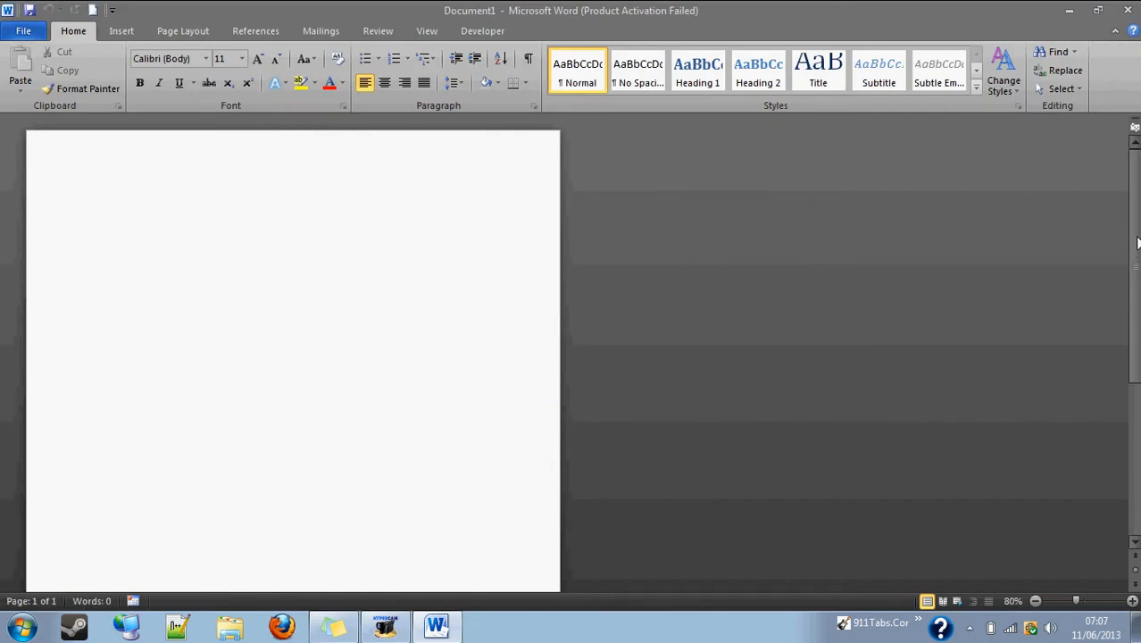
# - Bring up the English GCSE home work document and dismiss the Norton Autofix error window
pyautogui.click(752, 474)
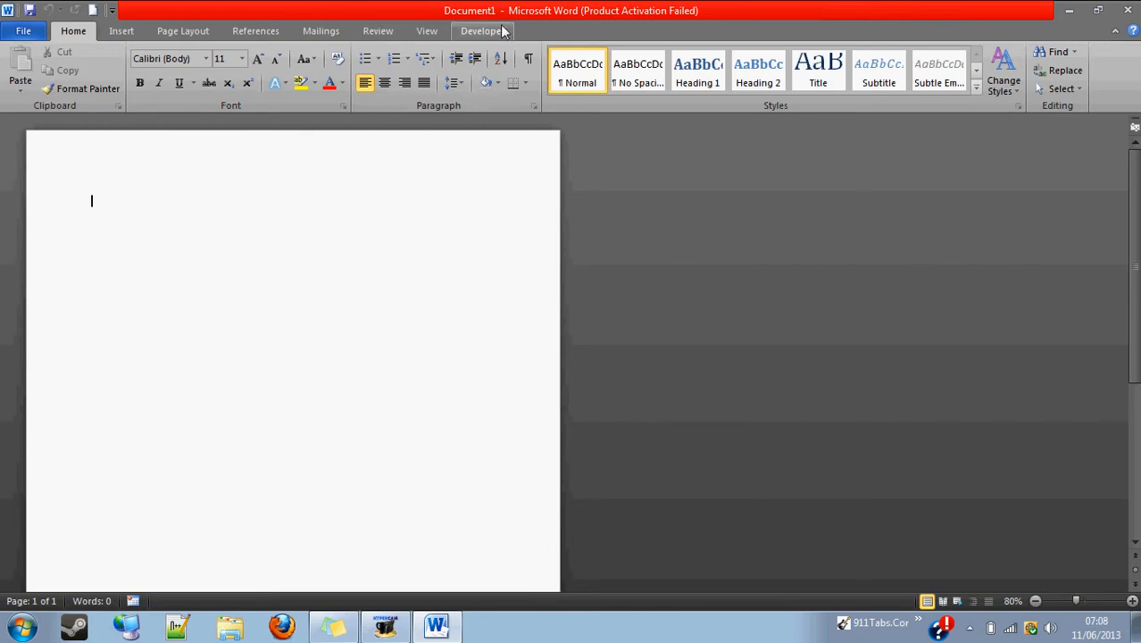
pyautogui.click(1070, 10)
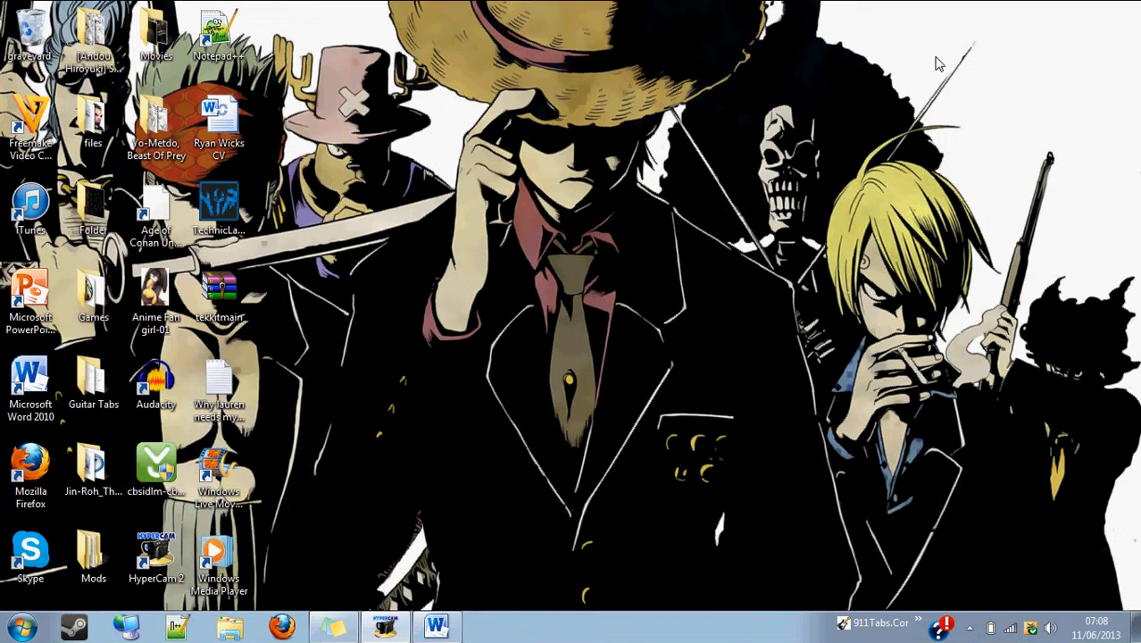
pyautogui.click(461, 628)
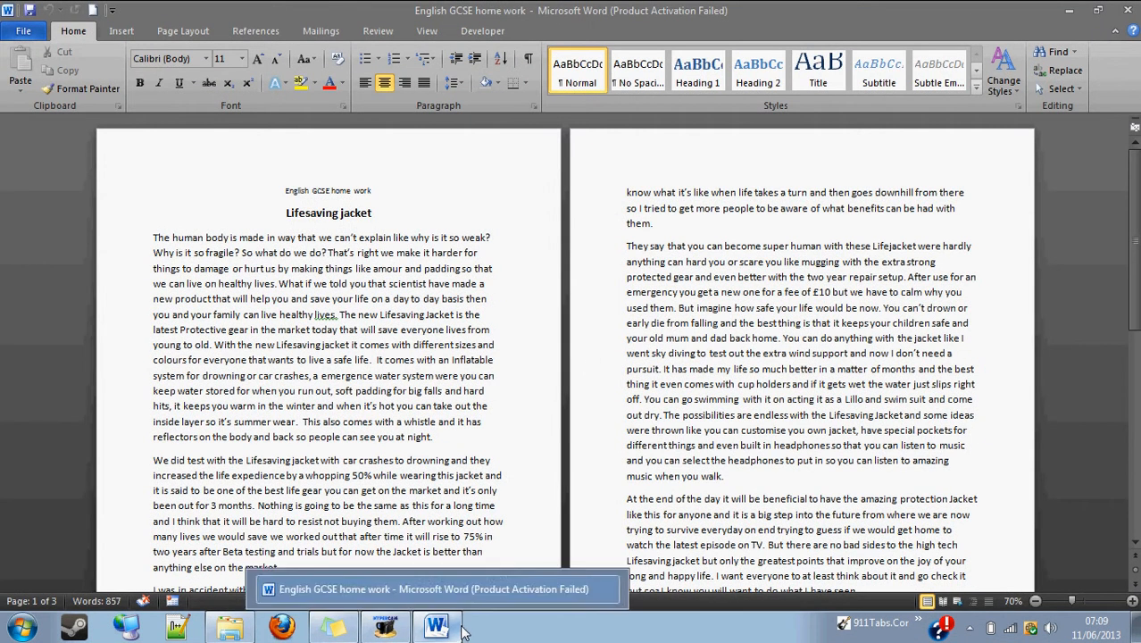
pyautogui.moveTo(1134, 232); pyautogui.dragTo(1135, 258)
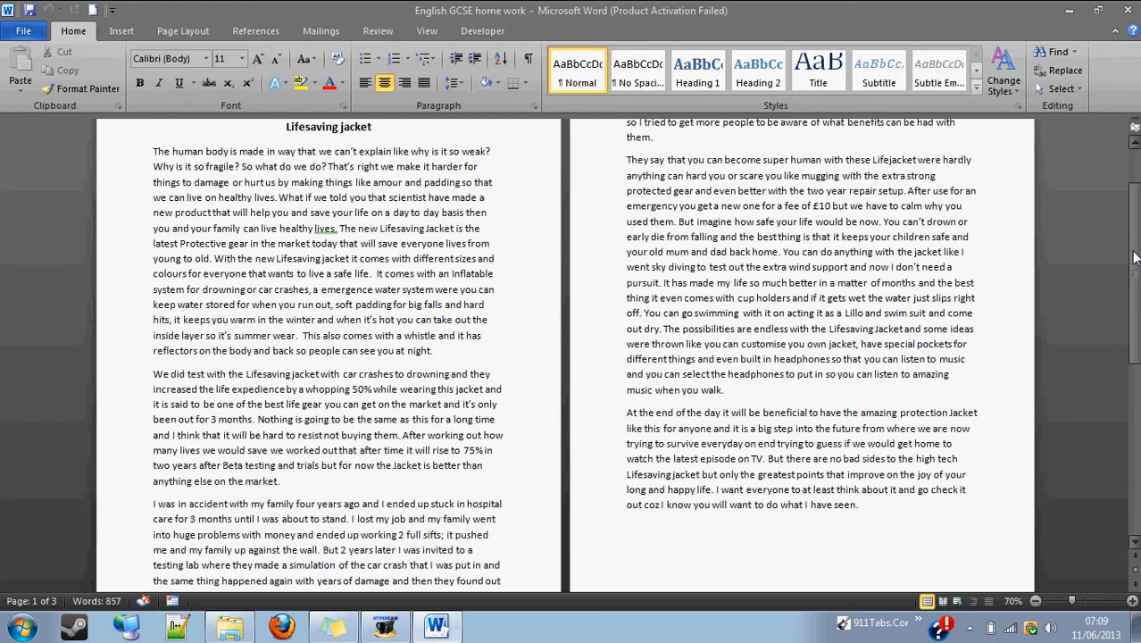
pyautogui.moveTo(1135, 258)
pyautogui.mouseDown()
pyautogui.moveTo(1135, 231)
pyautogui.moveTo(1134, 269)
pyautogui.mouseUp()
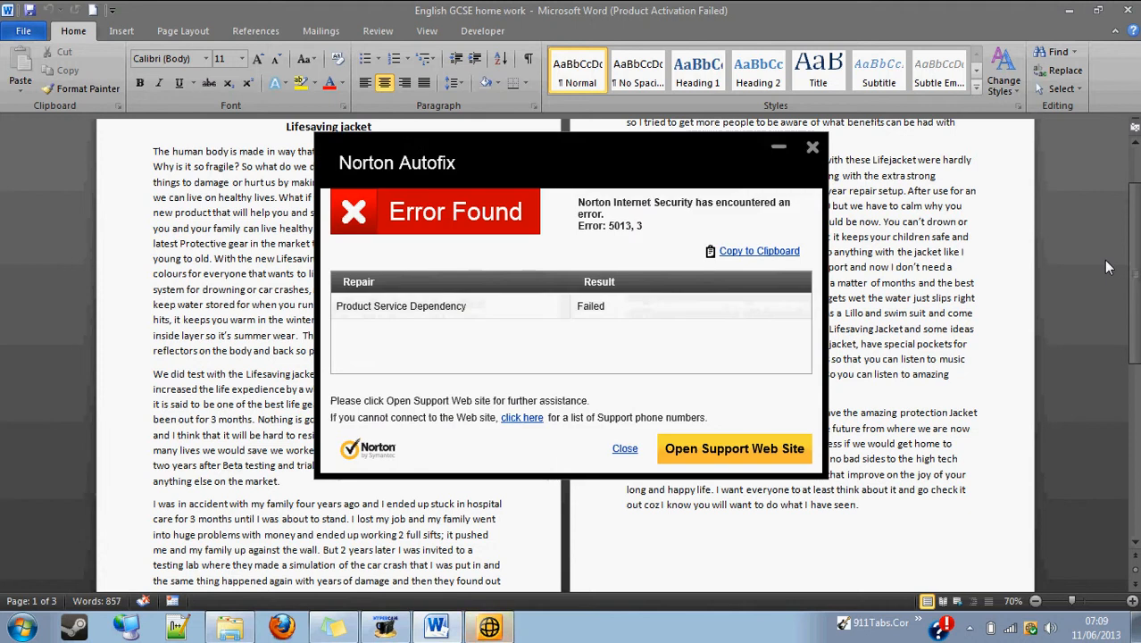
pyautogui.click(812, 146)
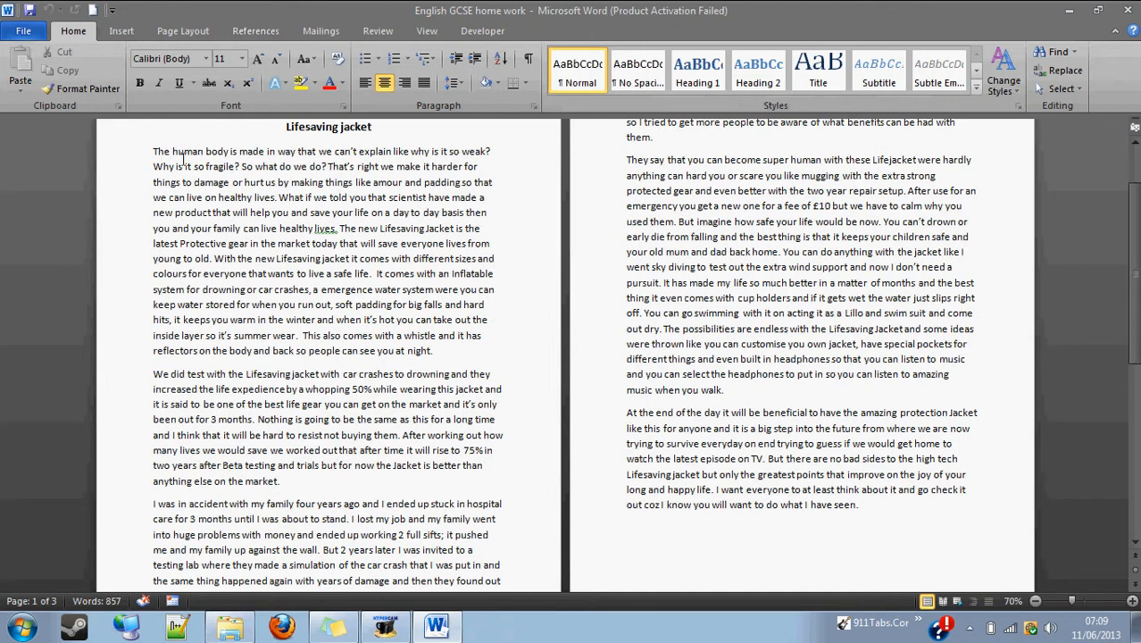
# - Set the first body paragraph under the Lifesaving jacket title to 16 pt and colour its text dark blue
pyautogui.moveTo(154, 151); pyautogui.dragTo(438, 353)
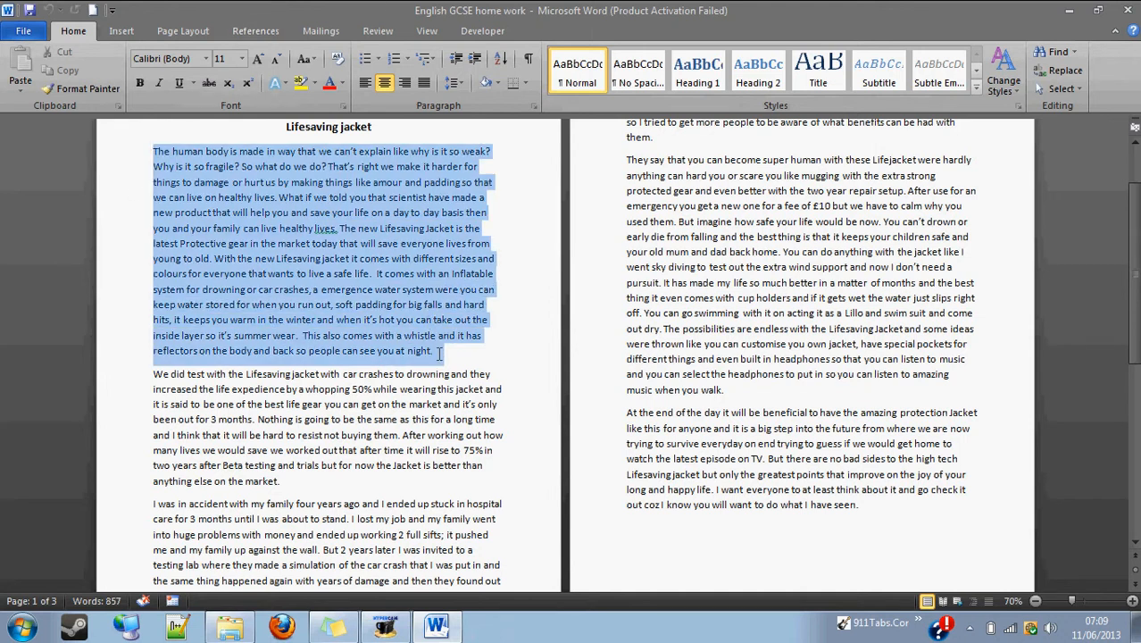
pyautogui.click(258, 58)
pyautogui.click(258, 58)
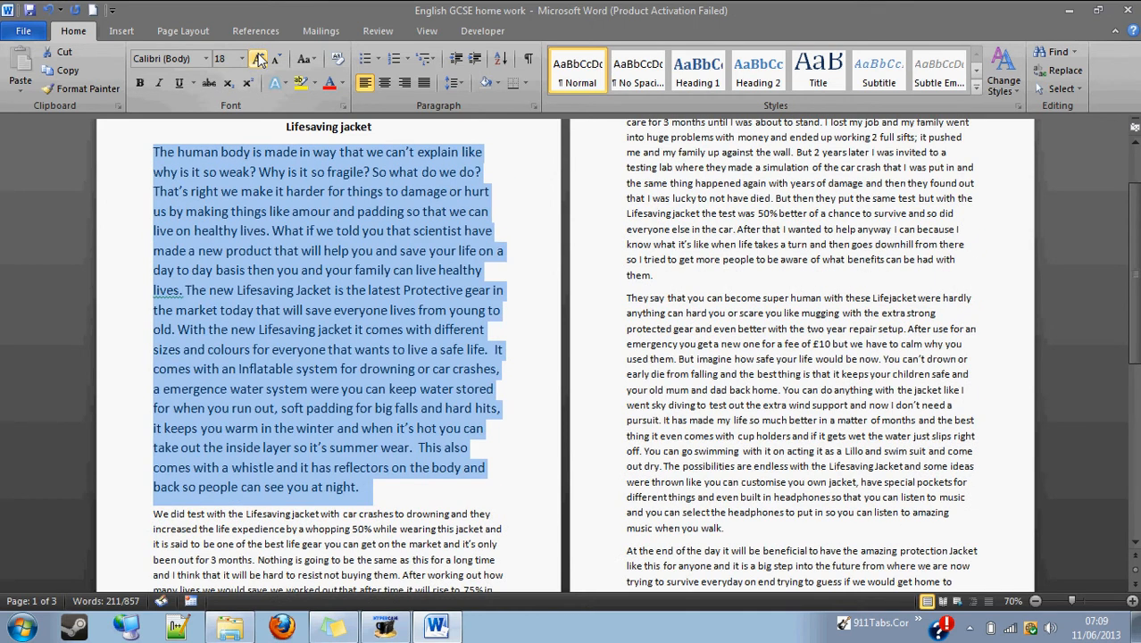
pyautogui.click(278, 59)
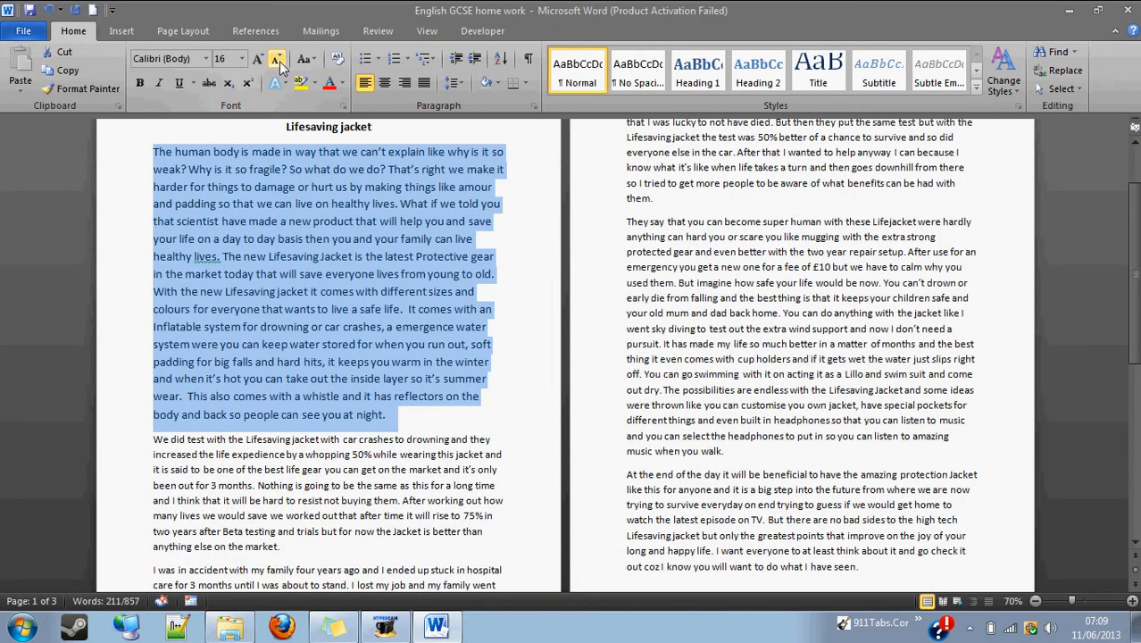
pyautogui.click(341, 83)
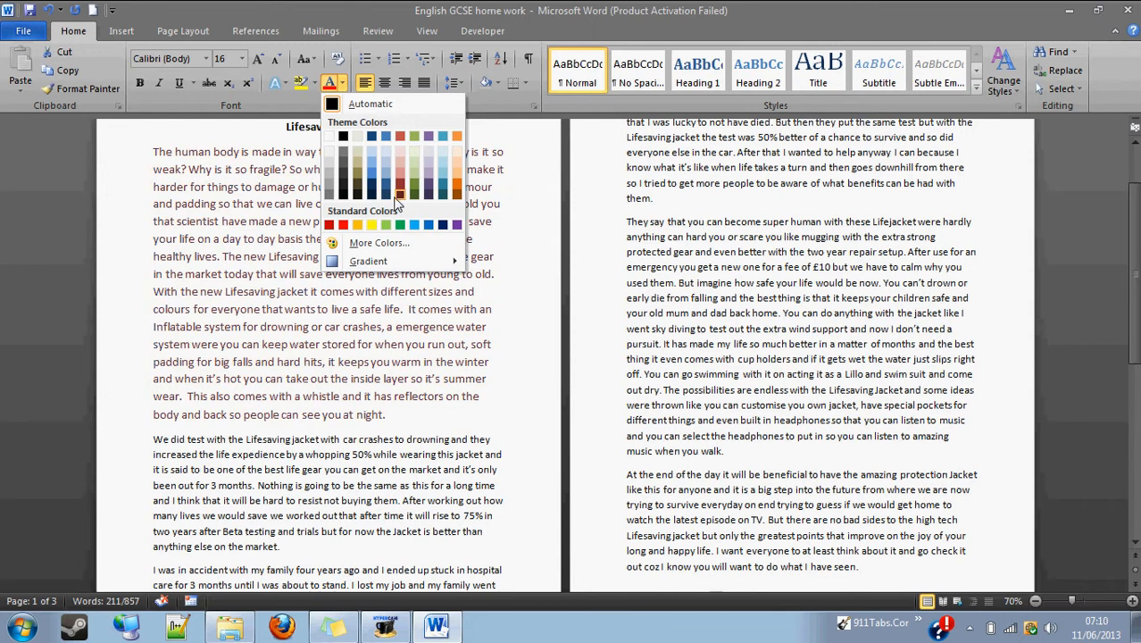
pyautogui.click(390, 198)
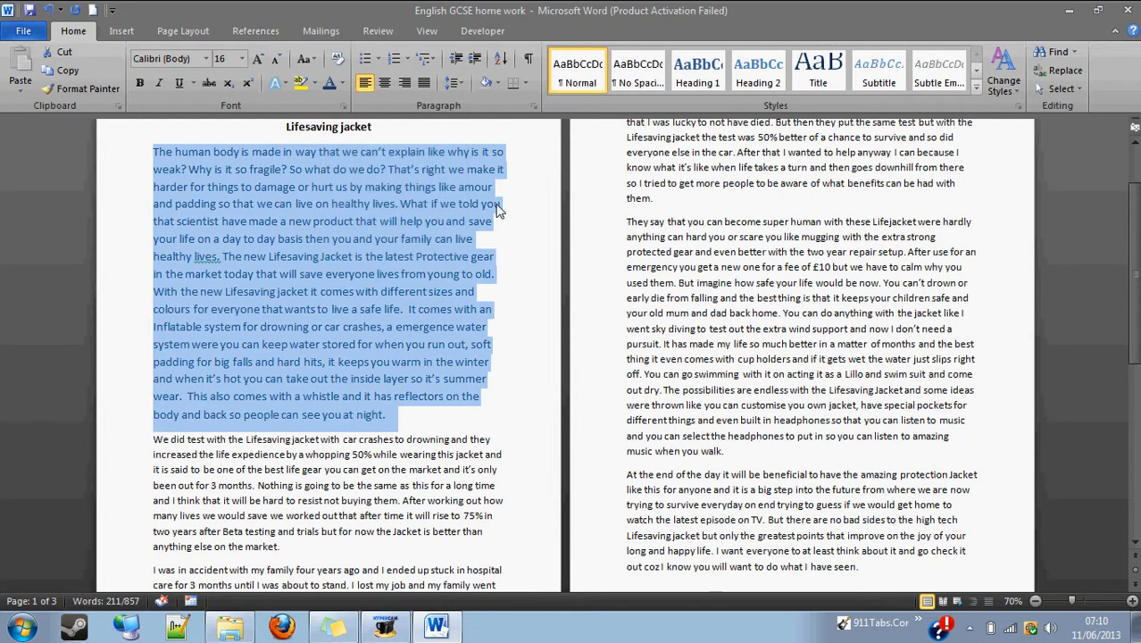
# - Change the first body paragraph's font to Arial Black and look over the document's pages
pyautogui.click(206, 59)
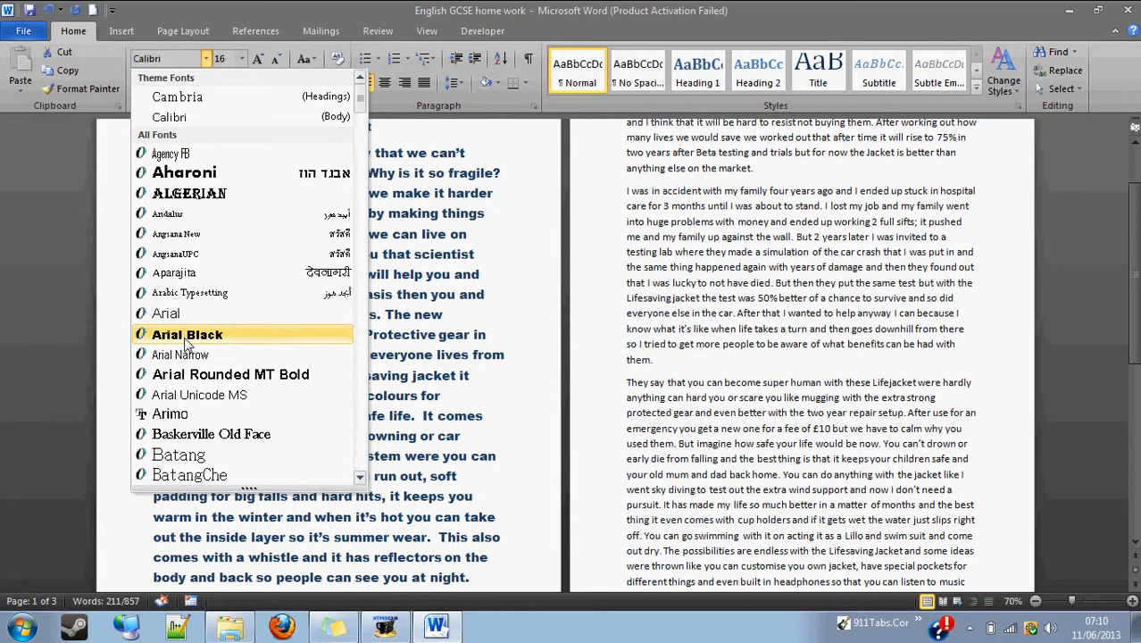
pyautogui.click(185, 335)
pyautogui.click(451, 319)
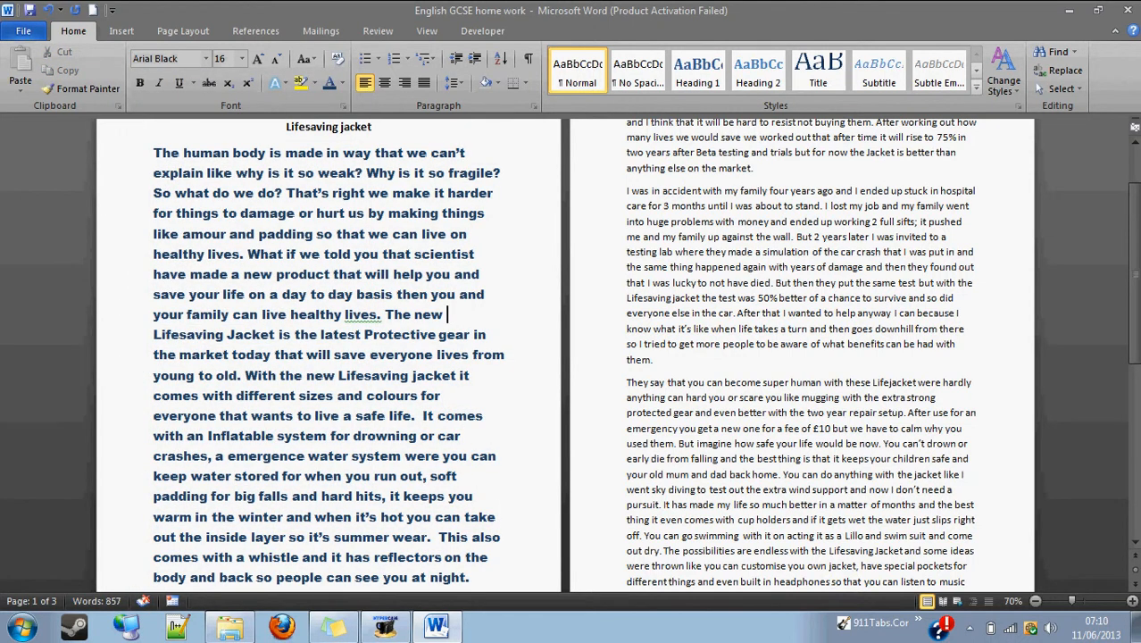
pyautogui.moveTo(1134, 192); pyautogui.dragTo(1138, 303)
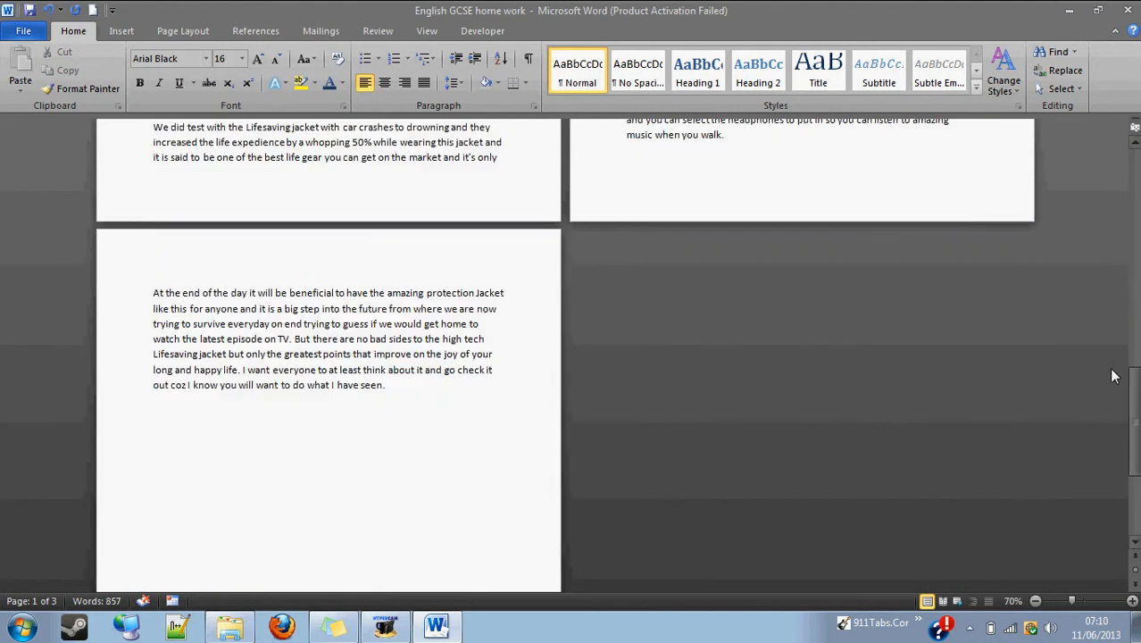
pyautogui.moveTo(1130, 385); pyautogui.dragTo(1129, 317)
pyautogui.moveTo(1129, 274); pyautogui.dragTo(1129, 202)
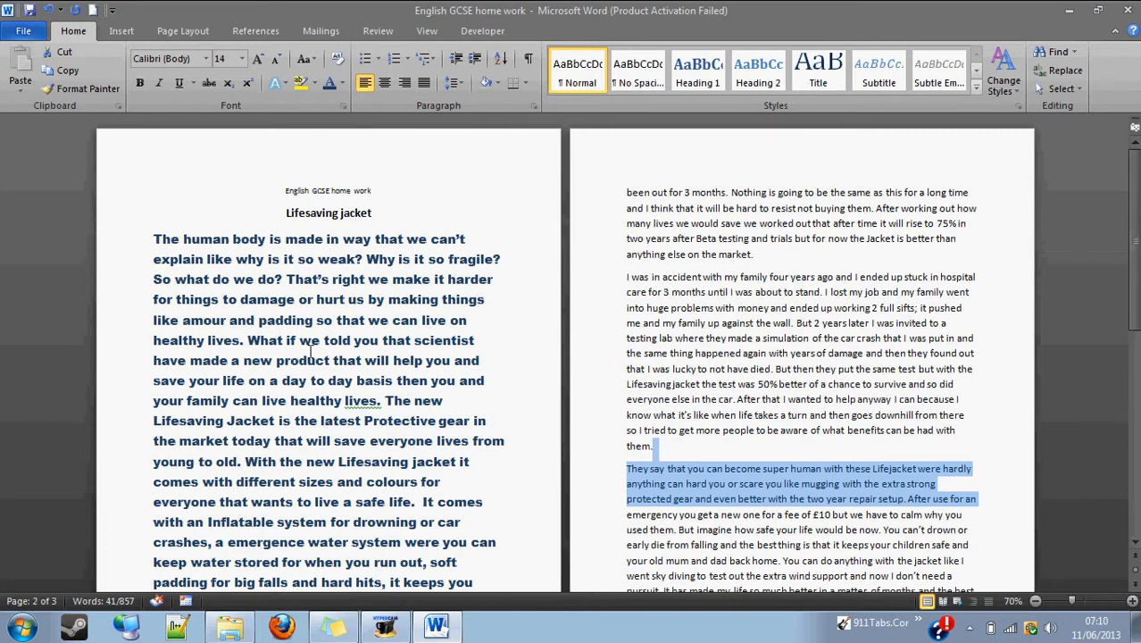
# - Undo the font, colour and size changes on the first body paragraph and deselect it
pyautogui.hotkey('ctrl', 'z')
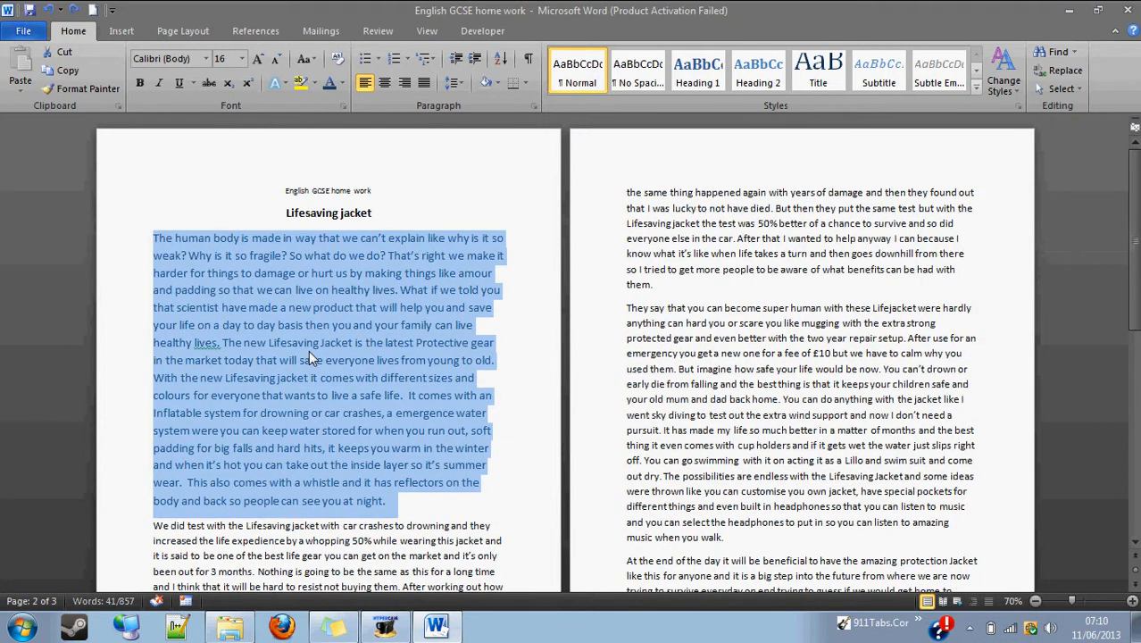
pyautogui.hotkey('ctrl', 'y')
pyautogui.hotkey('ctrl', 'z')
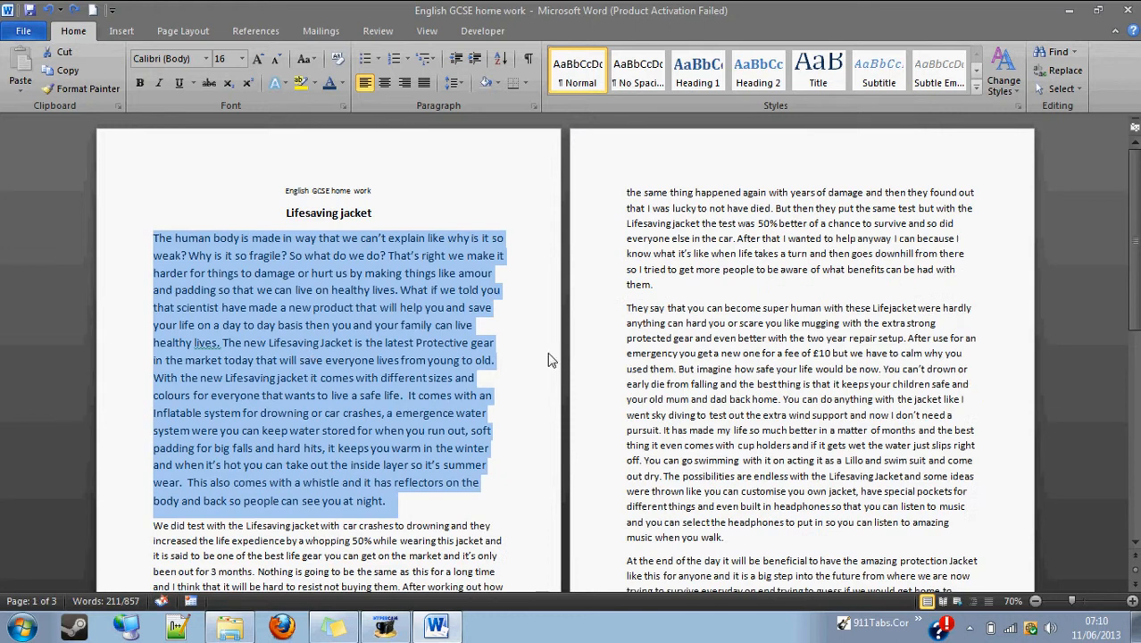
pyautogui.click(324, 465)
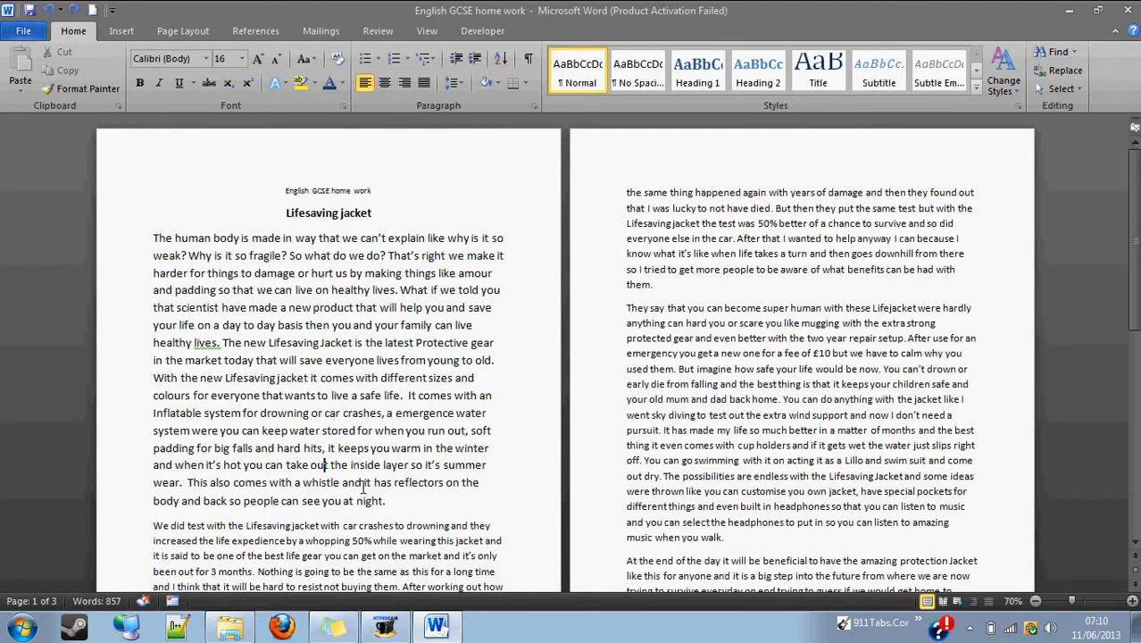
pyautogui.moveTo(388, 501); pyautogui.dragTo(131, 239)
pyautogui.hotkey('ctrl', 'shift', ',')
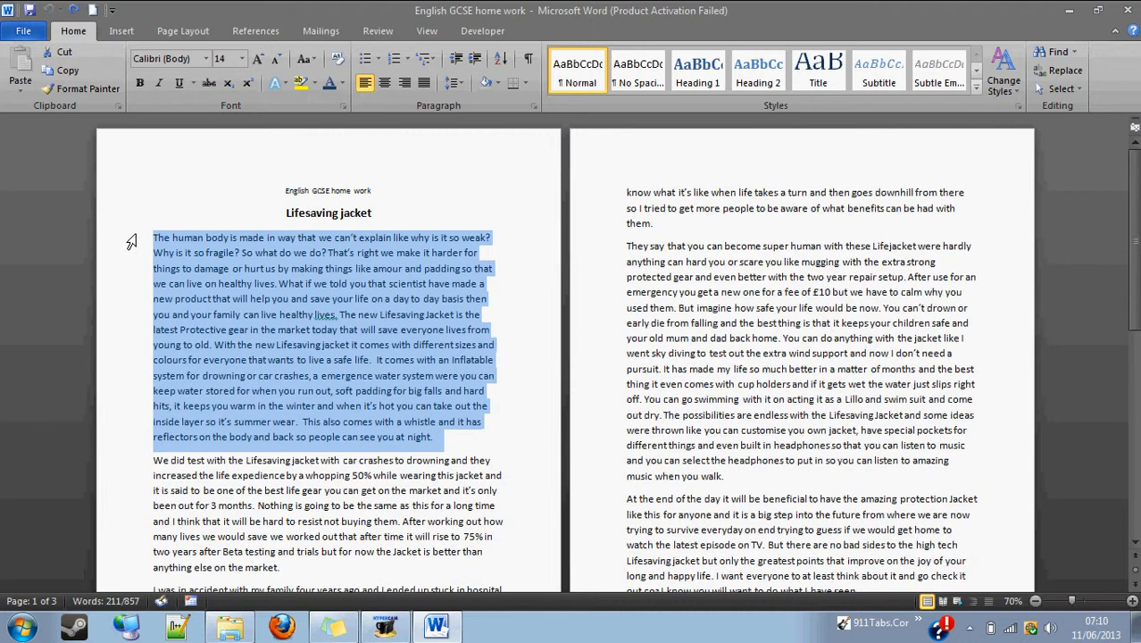
pyautogui.click(524, 259)
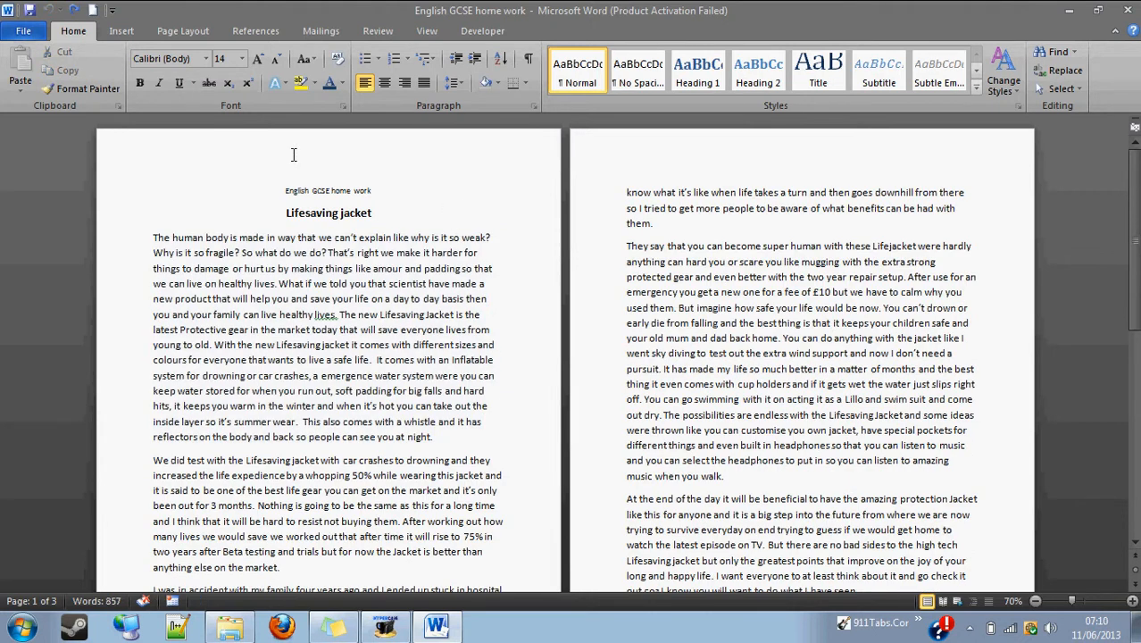
# - Try to record a macro with ".5" in its name, assigned to a button
pyautogui.click(482, 32)
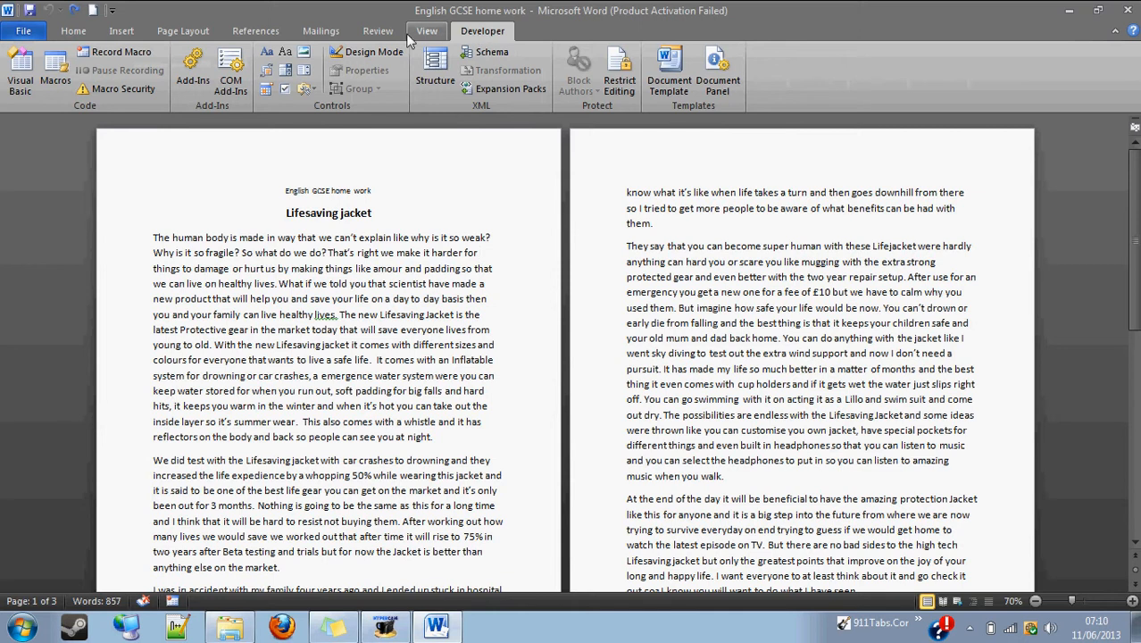
pyautogui.click(125, 52)
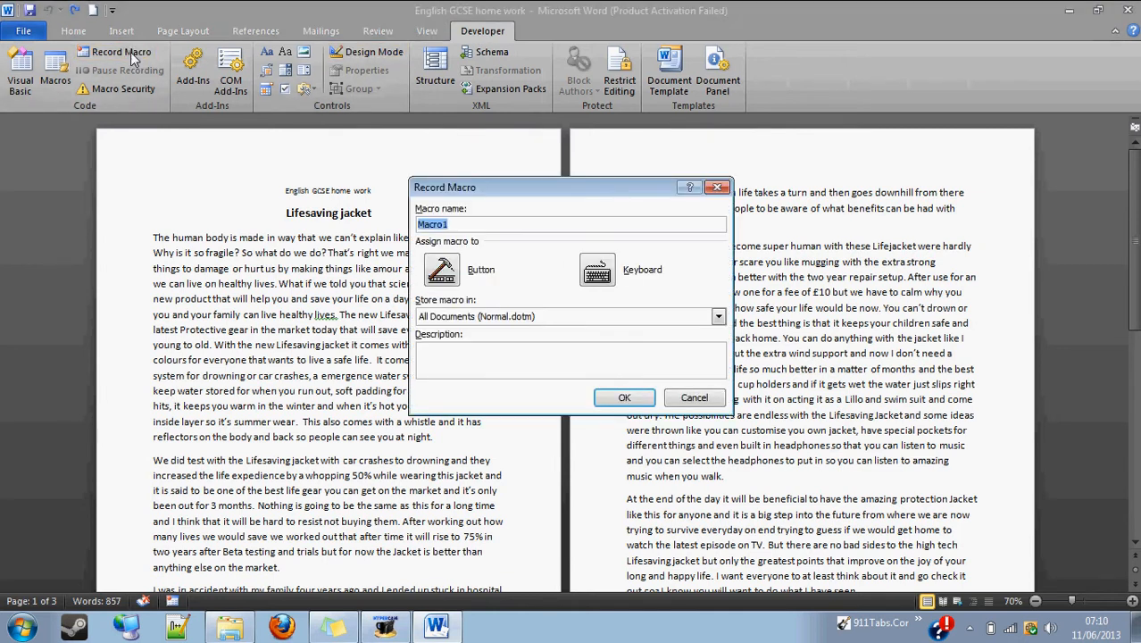
pyautogui.moveTo(514, 189); pyautogui.dragTo(642, 166)
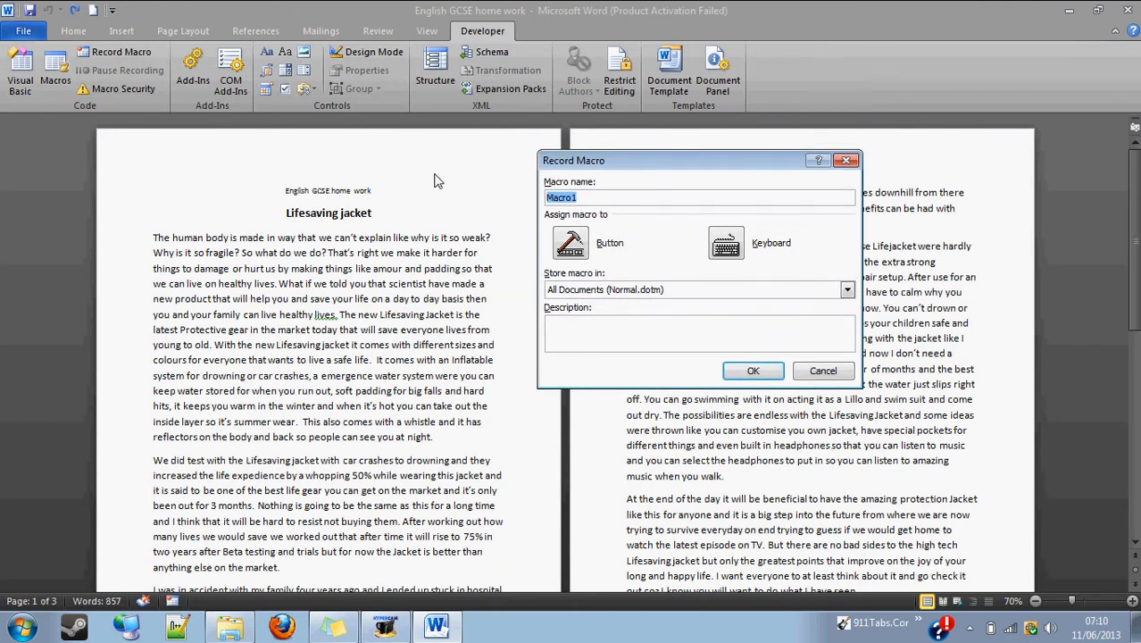
pyautogui.click(596, 197)
pyautogui.write('.5')
pyautogui.click(570, 243)
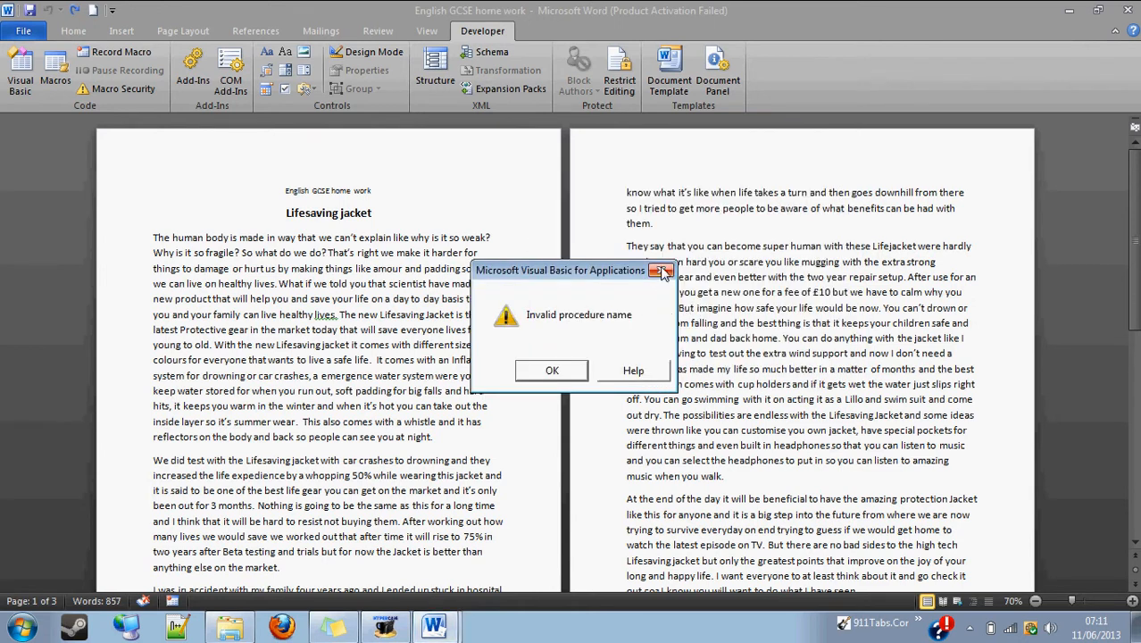
pyautogui.click(559, 363)
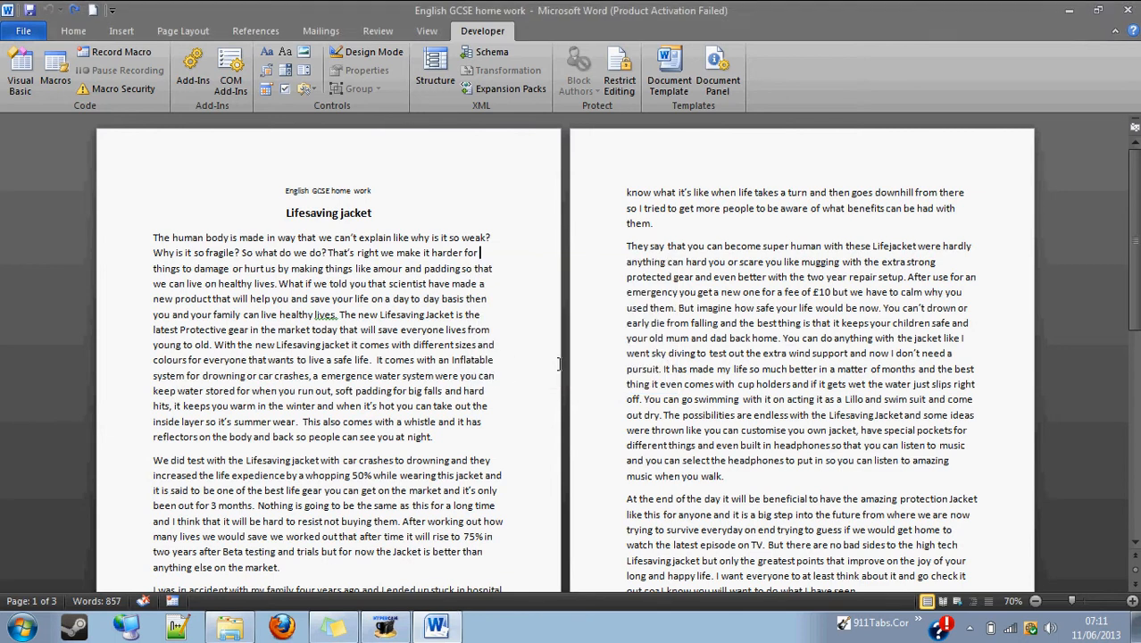
# - Start recording Macro1 for all documents, assigned to a button added to the Quick Access Toolbar
pyautogui.click(120, 52)
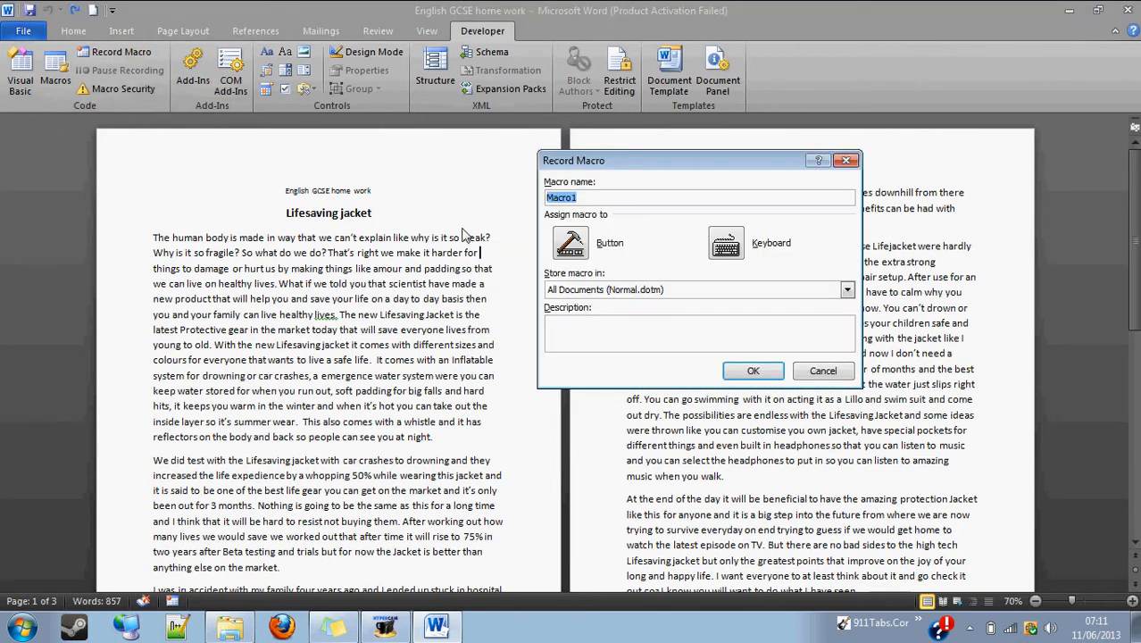
pyautogui.click(593, 198)
pyautogui.click(571, 243)
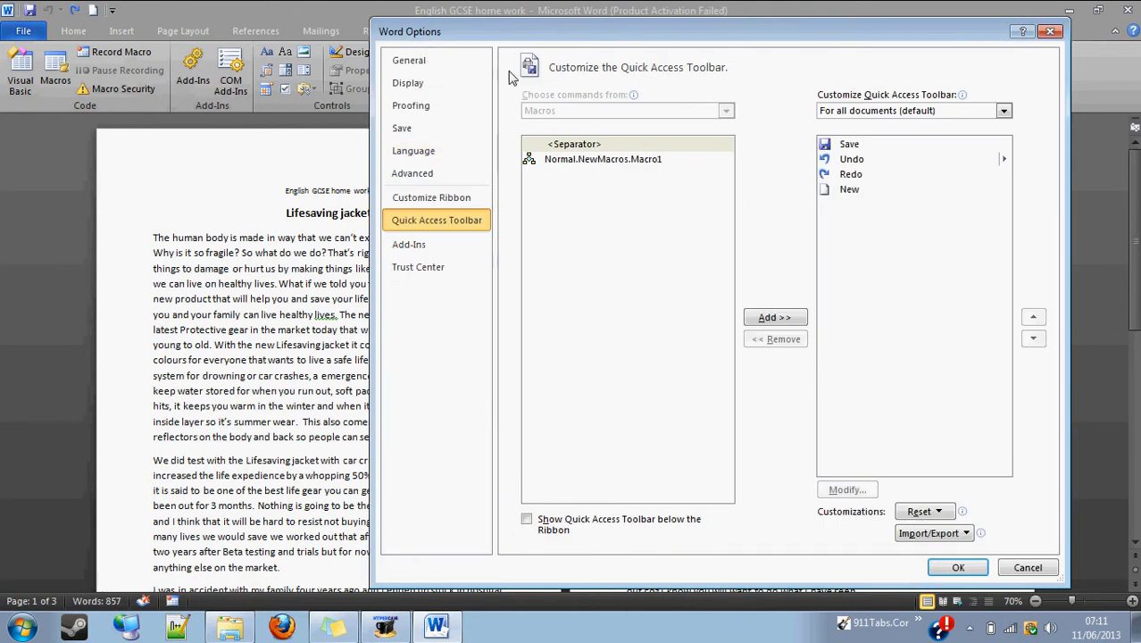
pyautogui.moveTo(538, 37); pyautogui.dragTo(566, 47)
pyautogui.moveTo(553, 45); pyautogui.dragTo(516, 49)
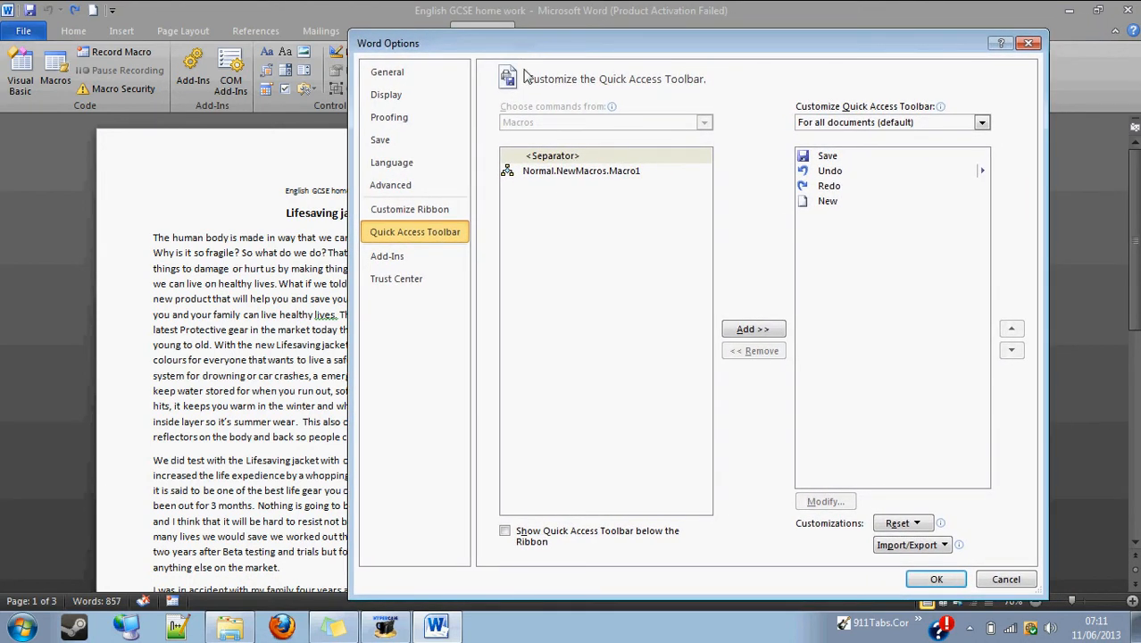
pyautogui.click(561, 173)
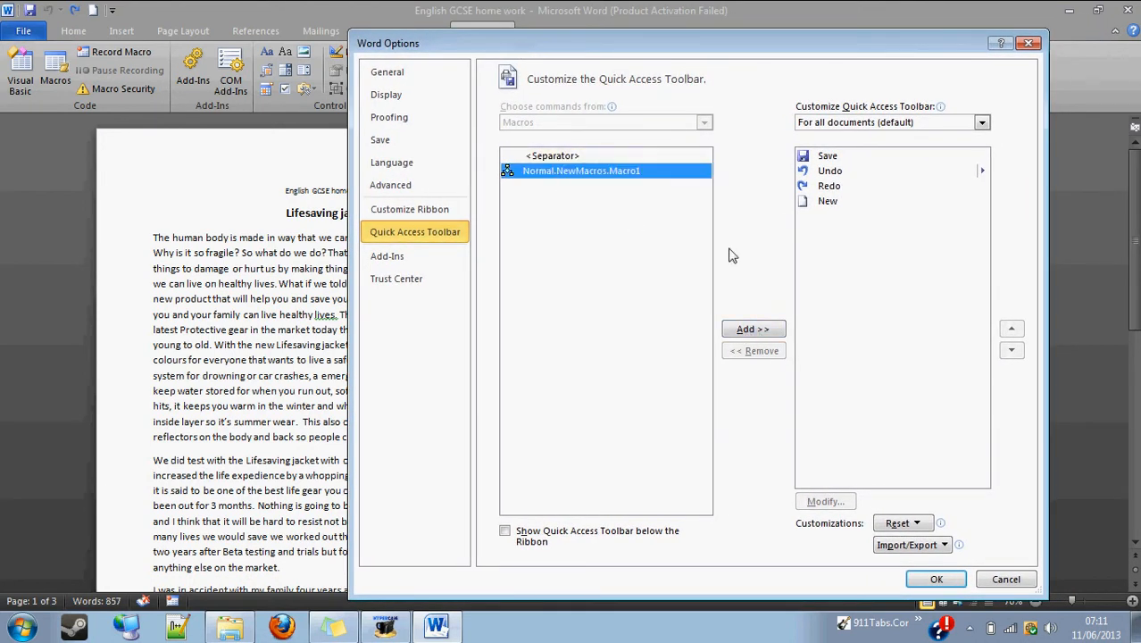
pyautogui.click(753, 329)
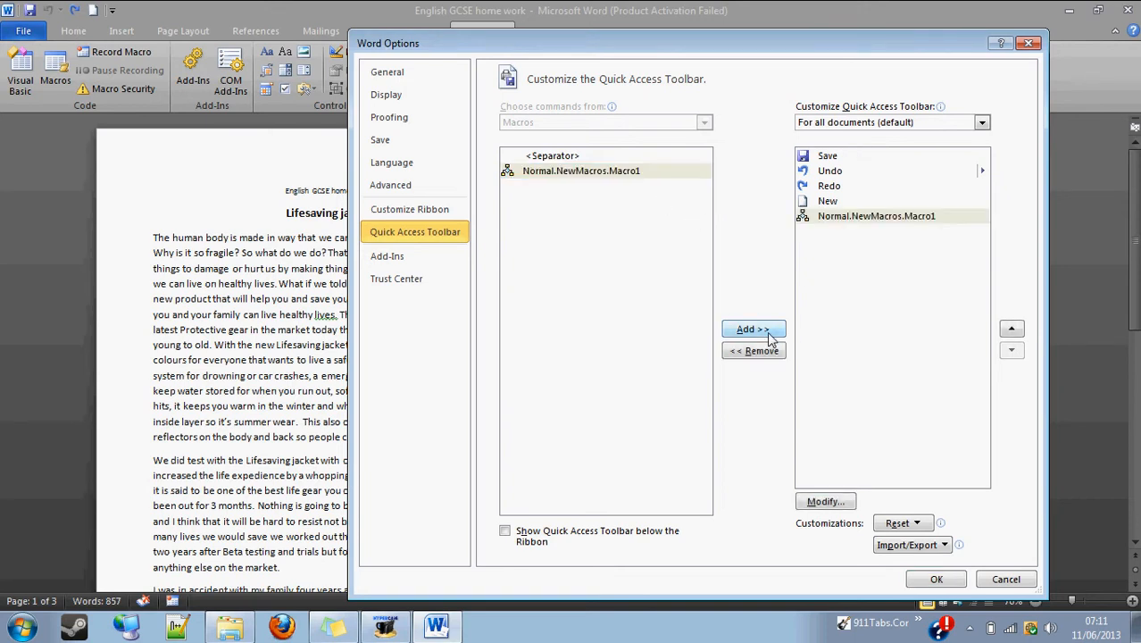
pyautogui.click(933, 579)
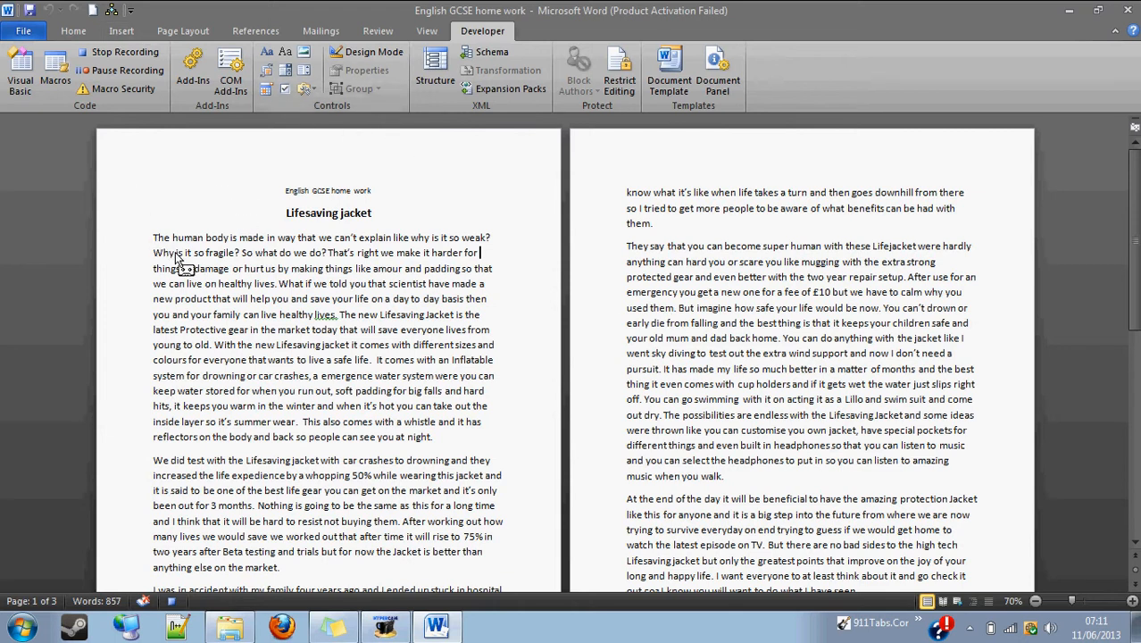
pyautogui.click(70, 36)
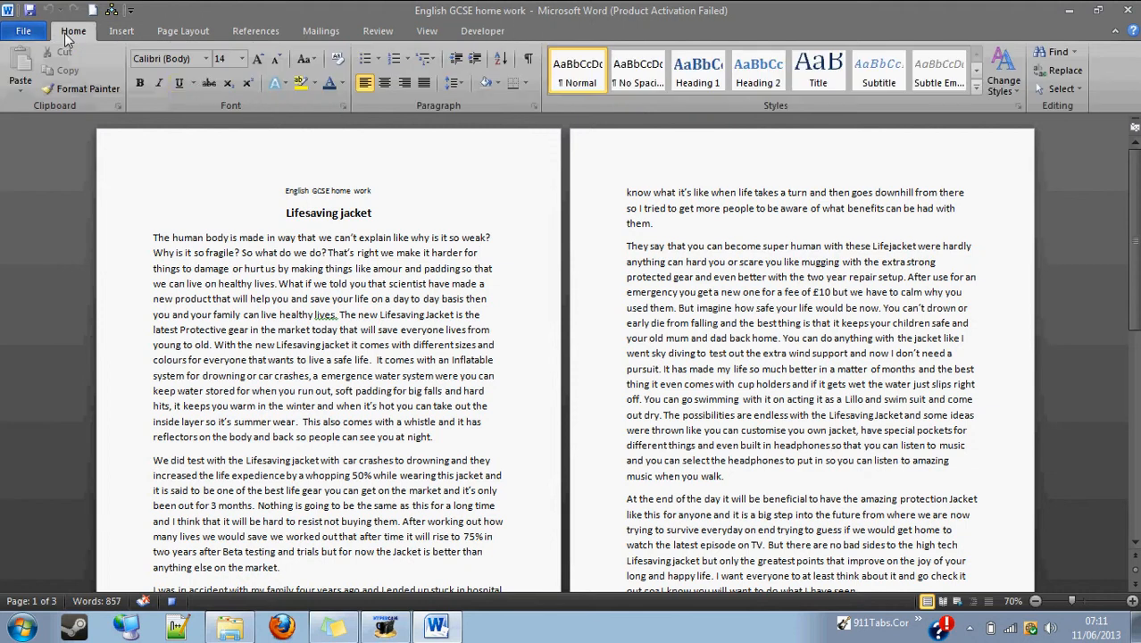
pyautogui.click(241, 59)
pyautogui.click(572, 288)
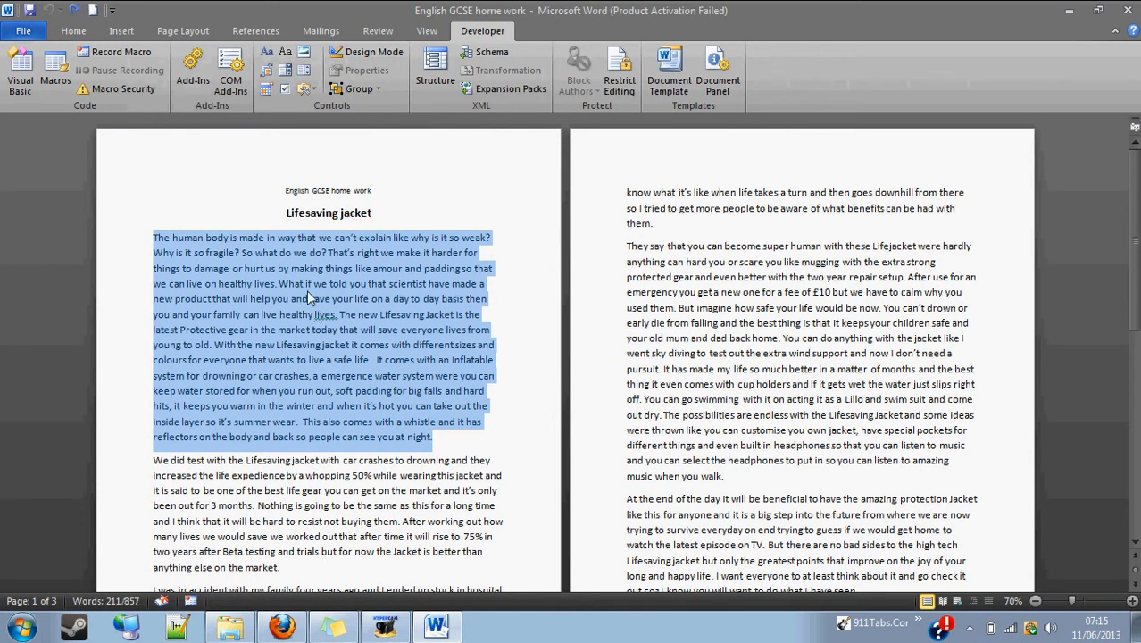
# - Set up a recording of Macro2 stored in all documents, with the description "Change text."
pyautogui.click(125, 53)
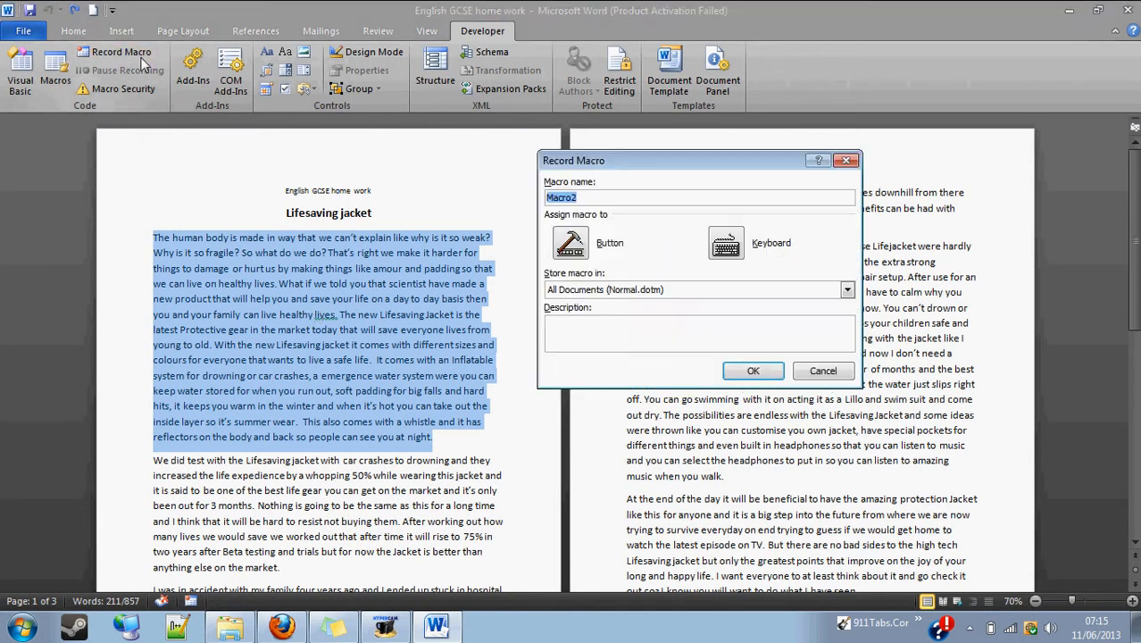
pyautogui.click(594, 198)
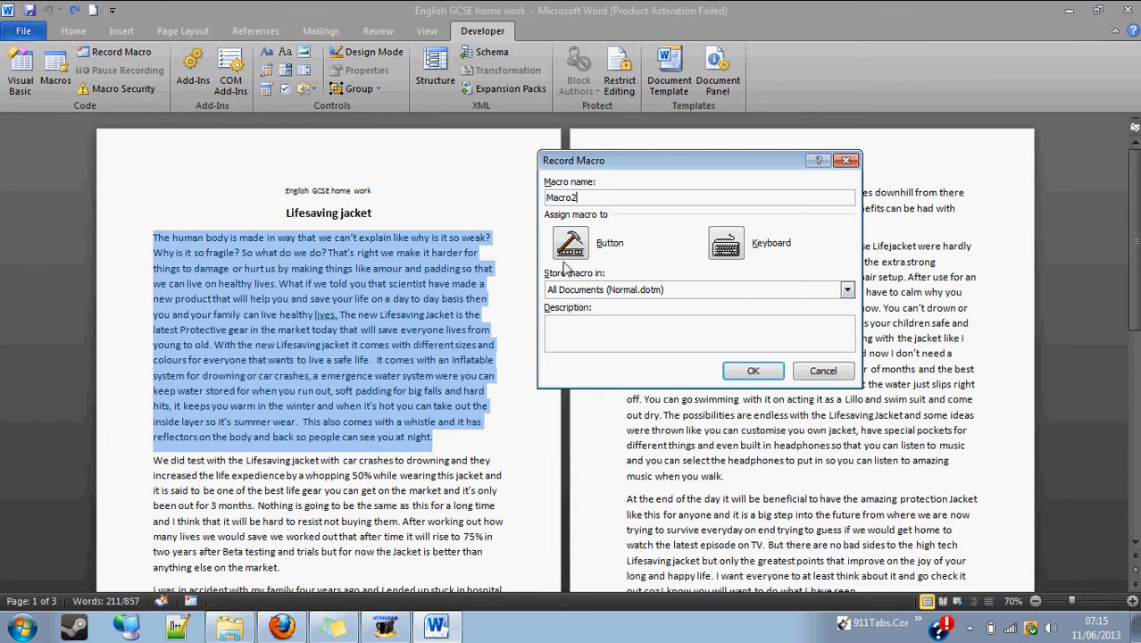
pyautogui.click(616, 328)
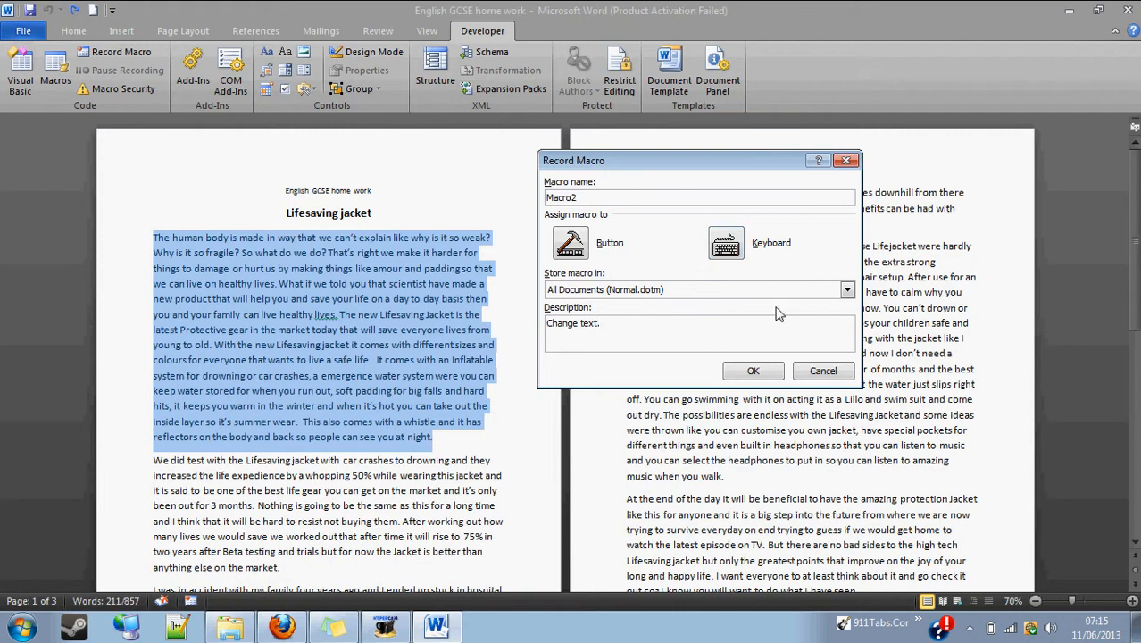
pyautogui.click(847, 290)
pyautogui.click(848, 291)
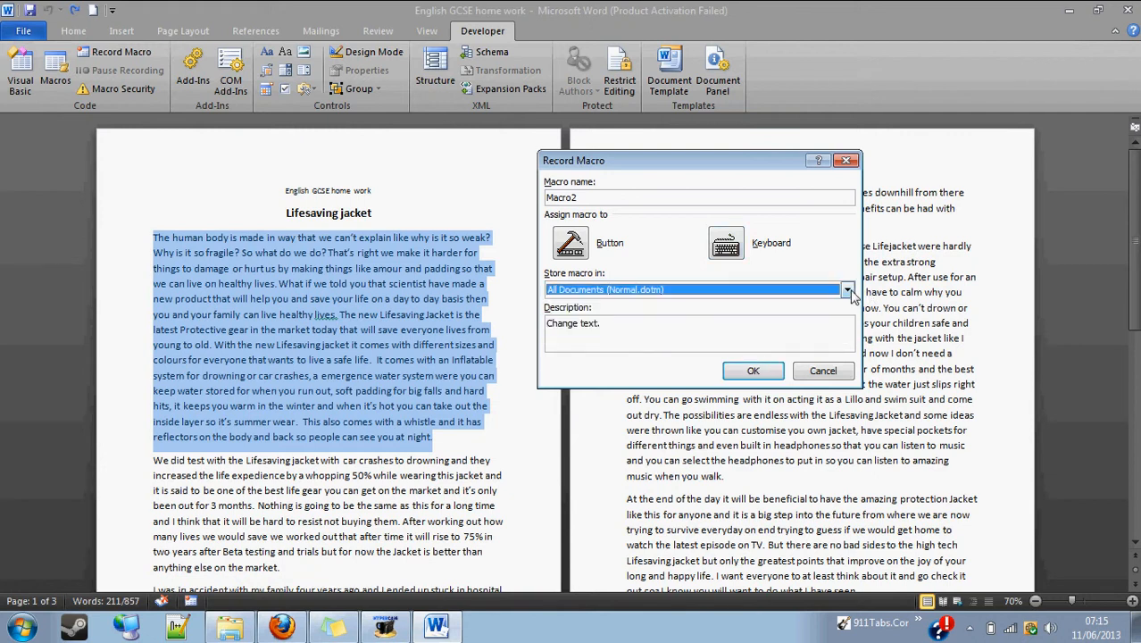
# - Assign Macro2 to a button added to the Quick Access Toolbar for all documents and start recording
pyautogui.click(571, 243)
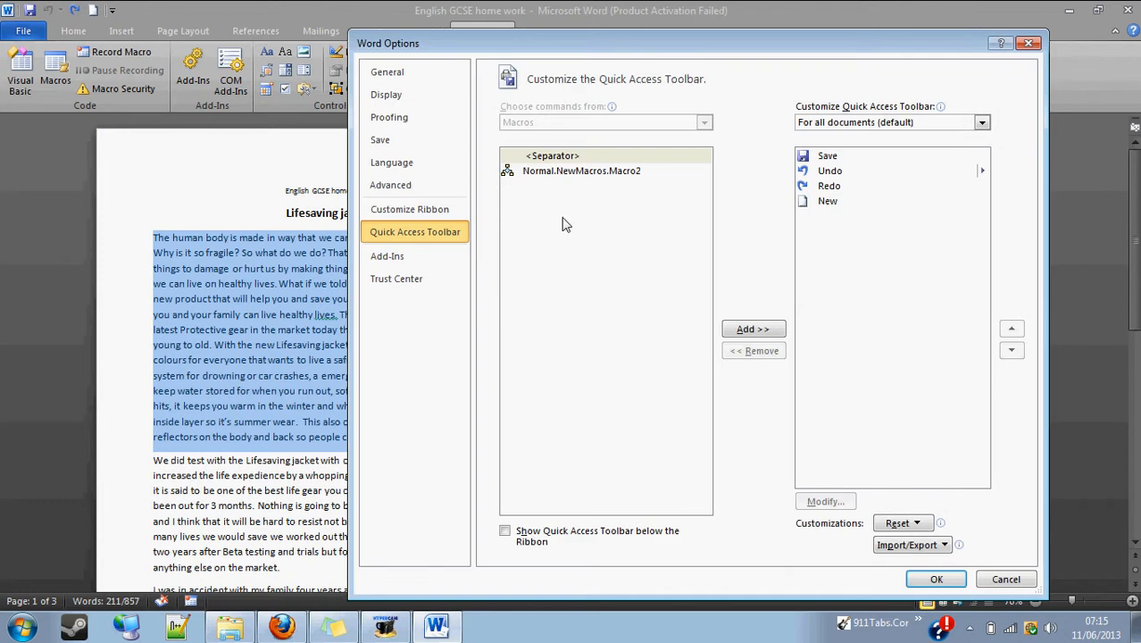
pyautogui.click(613, 172)
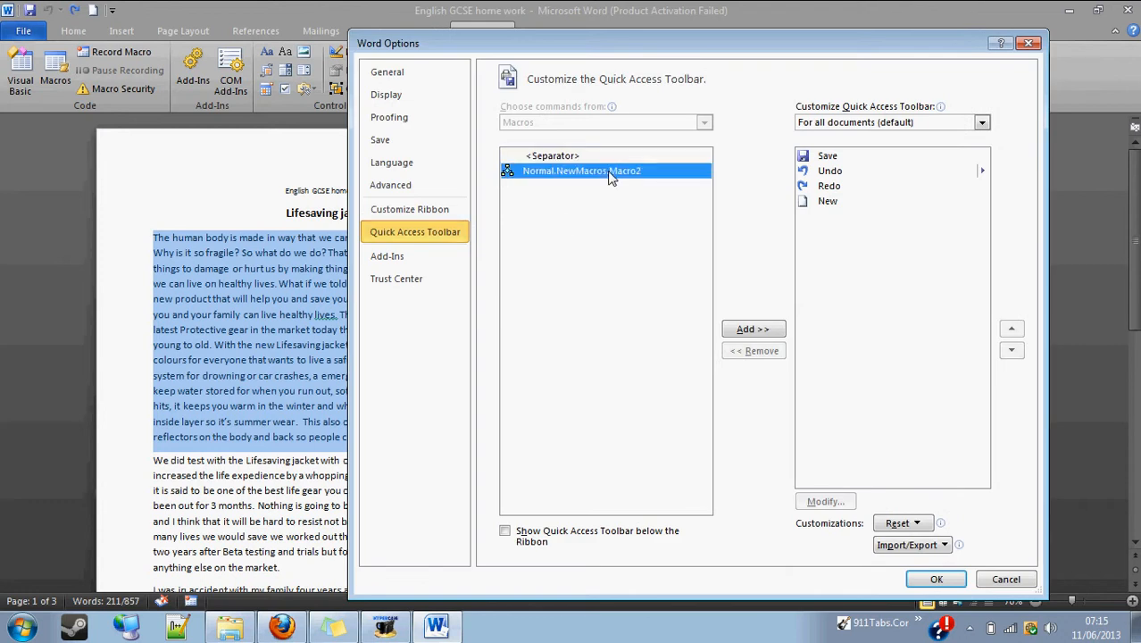
pyautogui.click(765, 334)
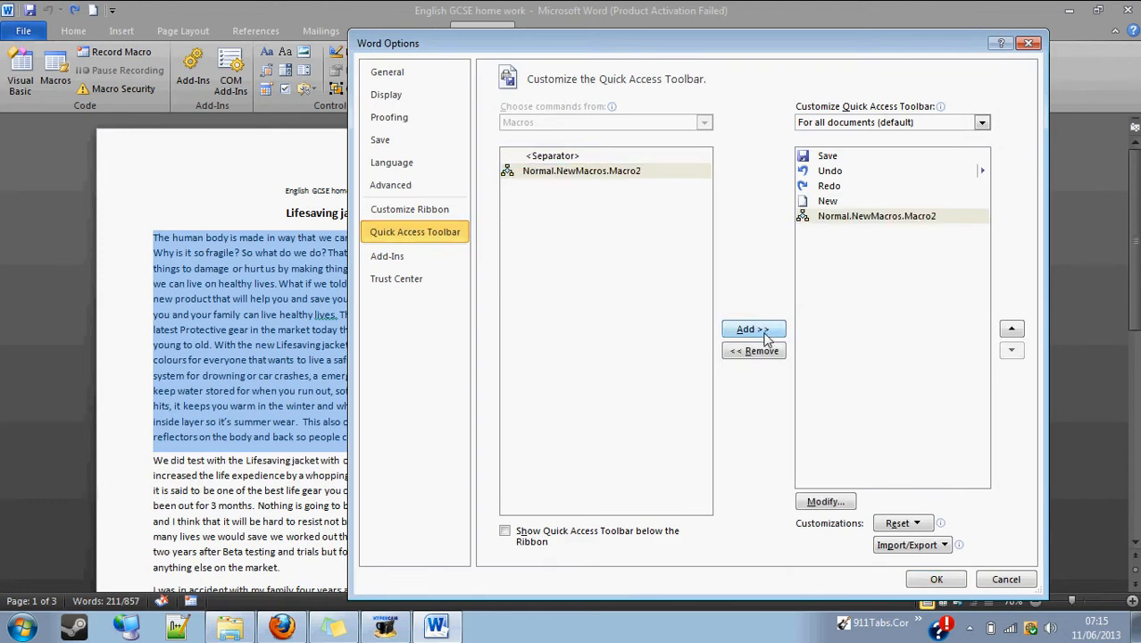
pyautogui.click(931, 582)
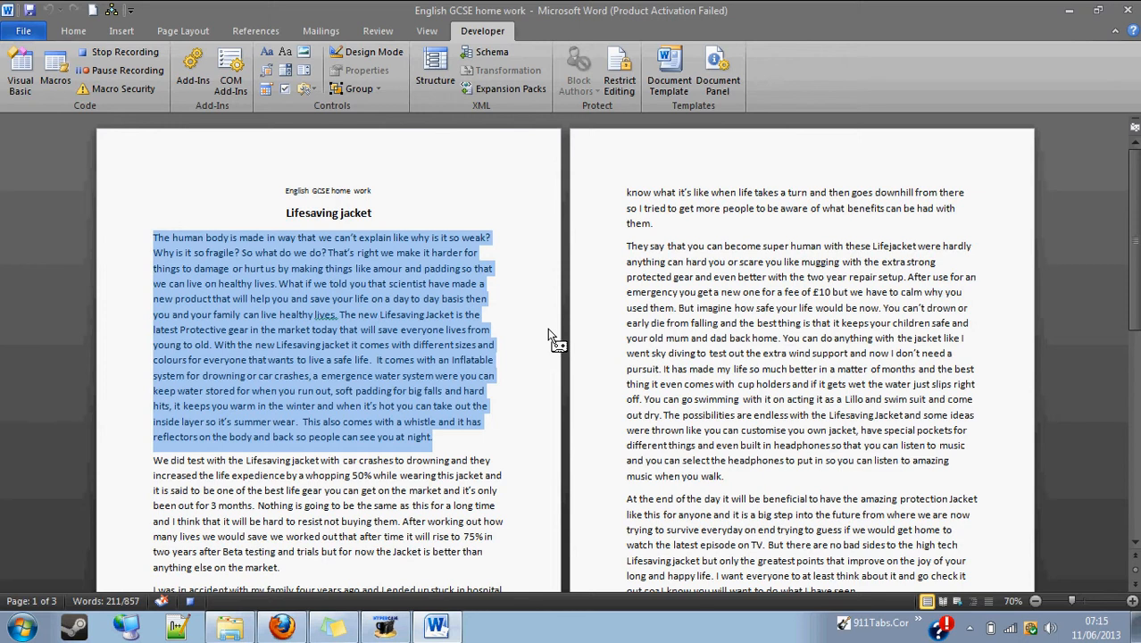
# - Format the selected first body paragraph as 16-point Arial Black and stop the macro recording
pyautogui.click(81, 32)
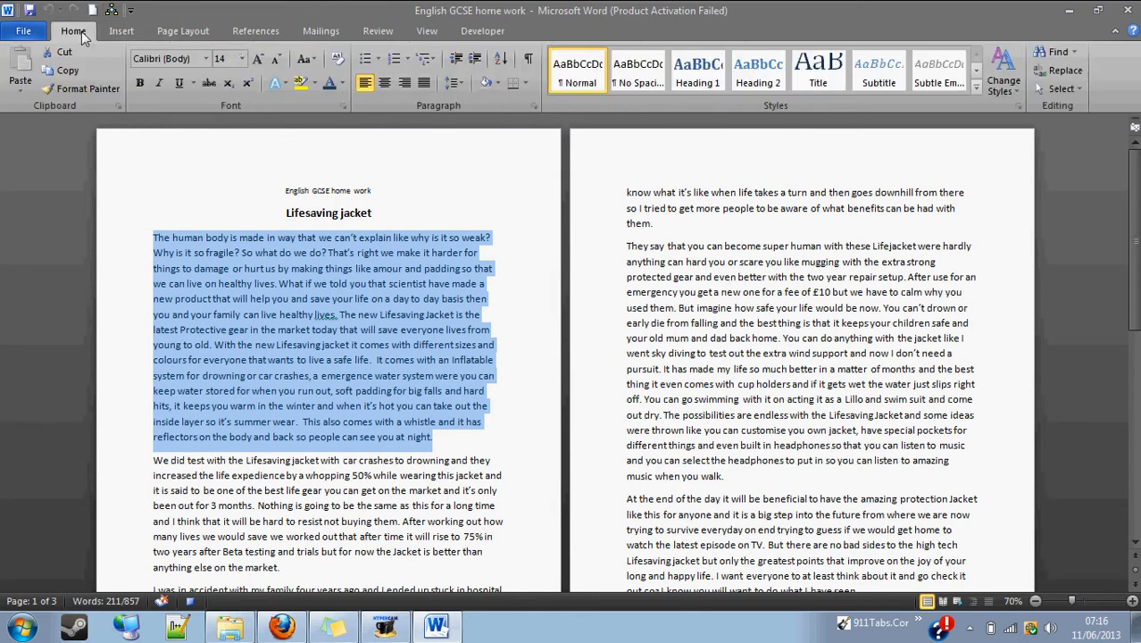
pyautogui.click(242, 59)
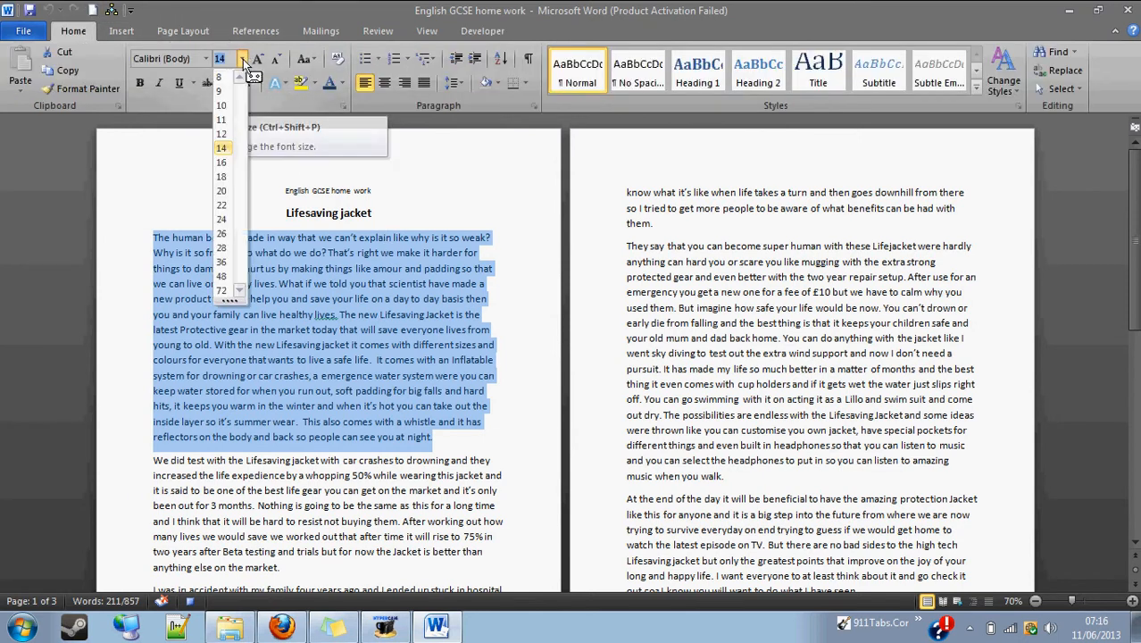
pyautogui.click(224, 162)
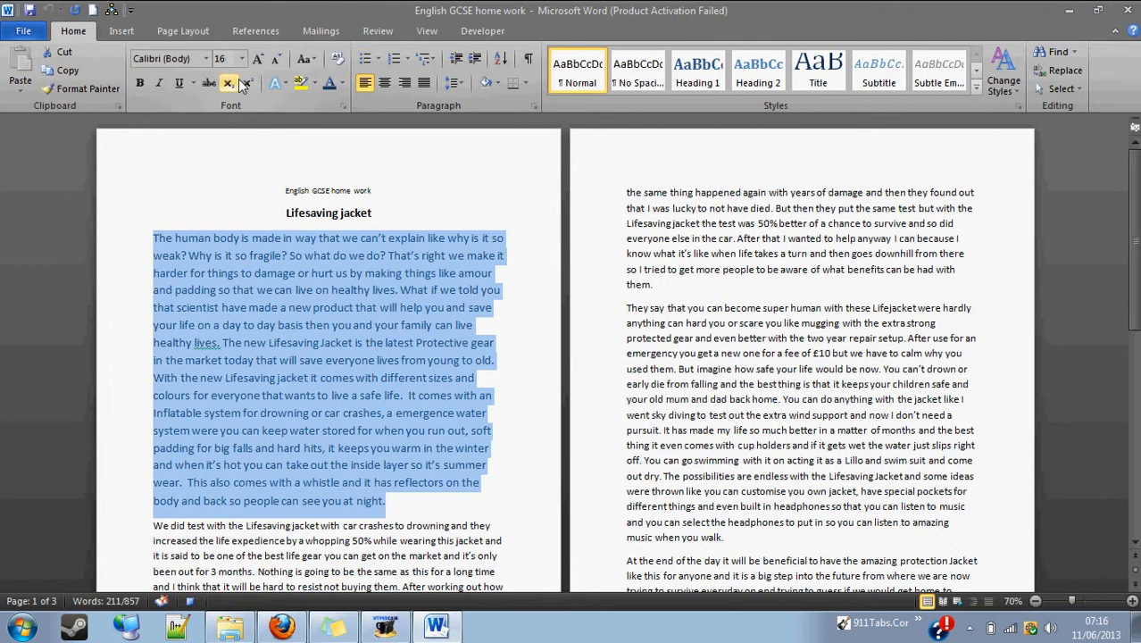
pyautogui.click(205, 59)
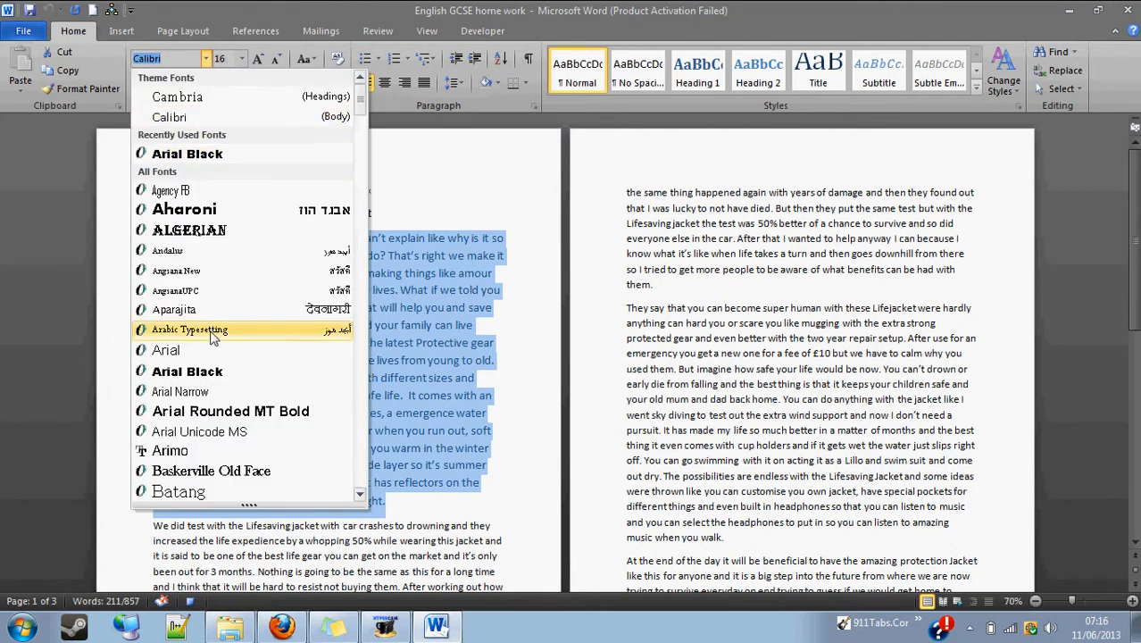
pyautogui.click(215, 373)
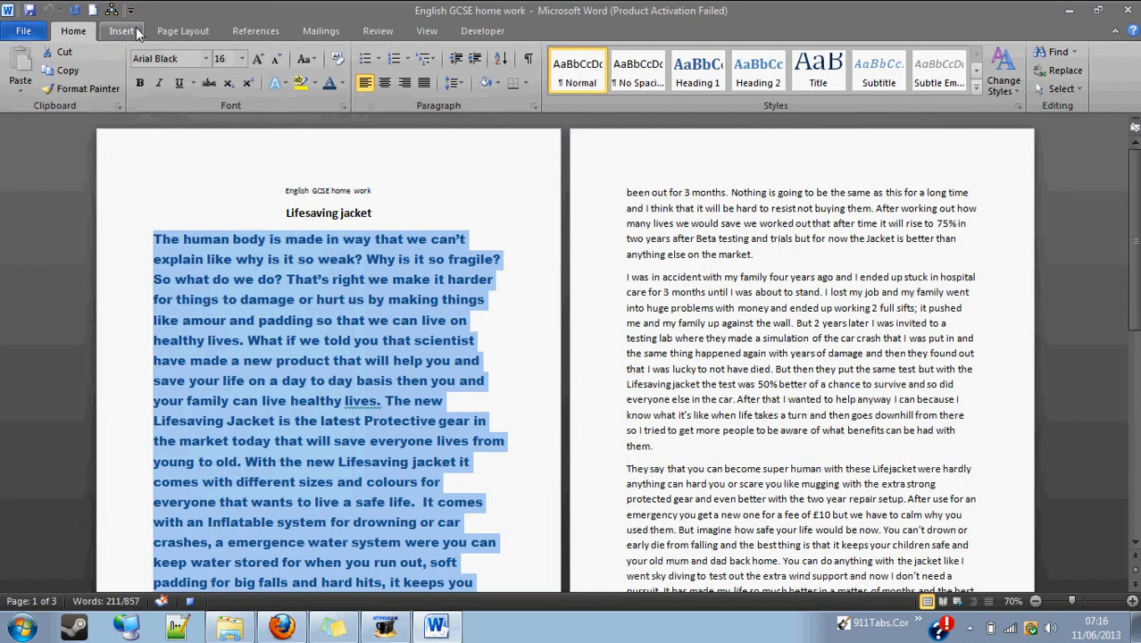
pyautogui.click(473, 32)
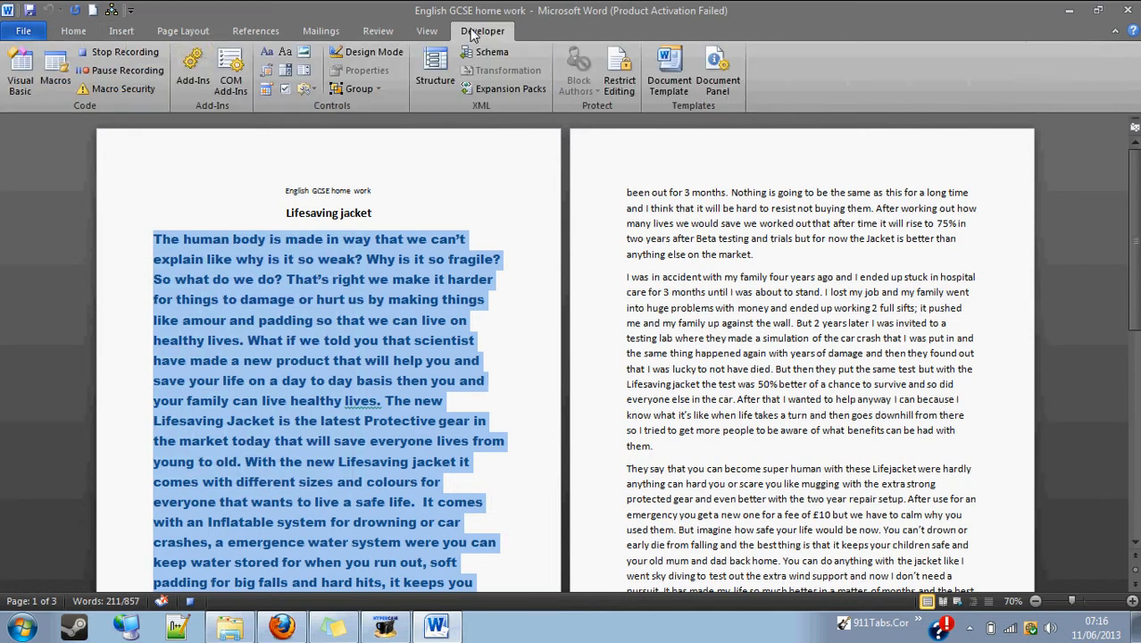
pyautogui.click(145, 57)
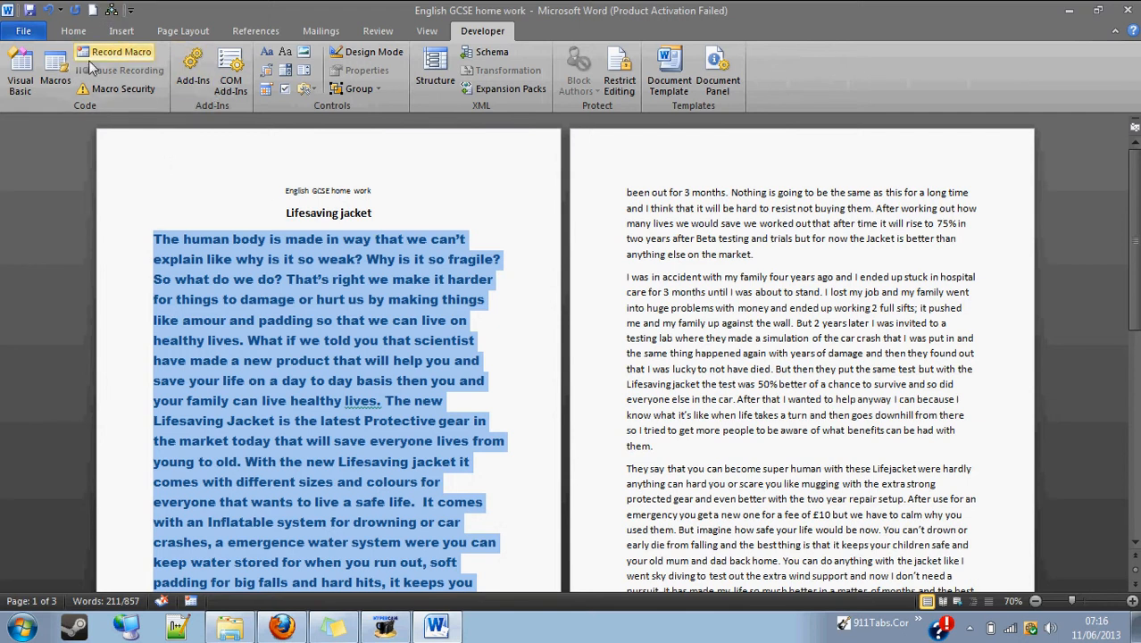
# - Undo the font and size changes on the first body paragraph and deselect it
pyautogui.hotkey('ctrl', 'z')
pyautogui.hotkey('ctrl', 'z')
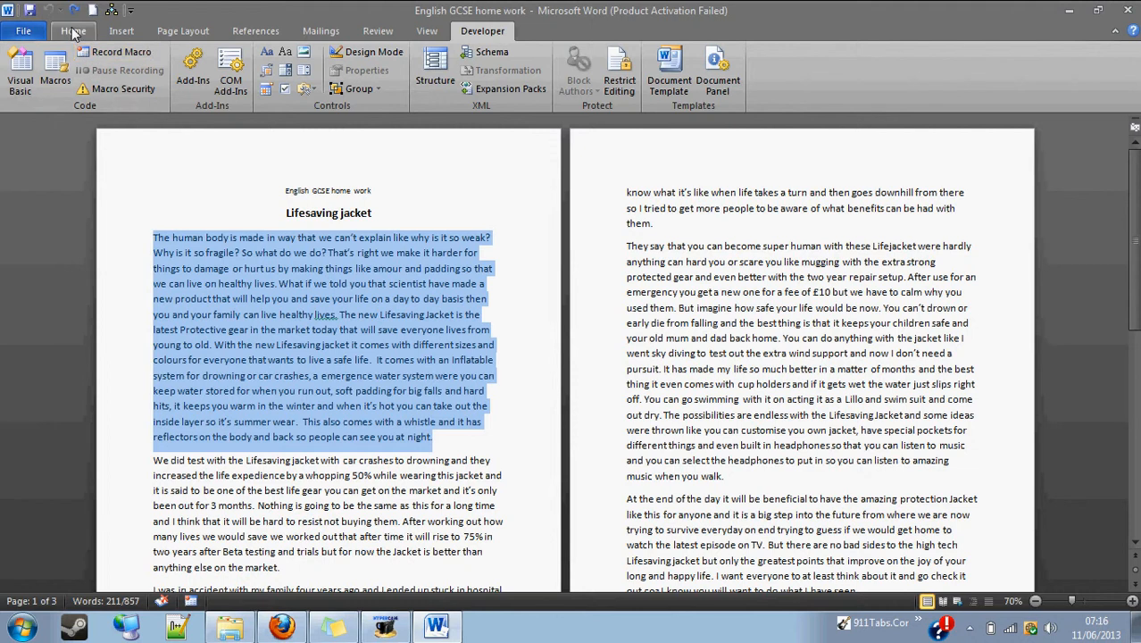
pyautogui.click(74, 32)
pyautogui.click(410, 239)
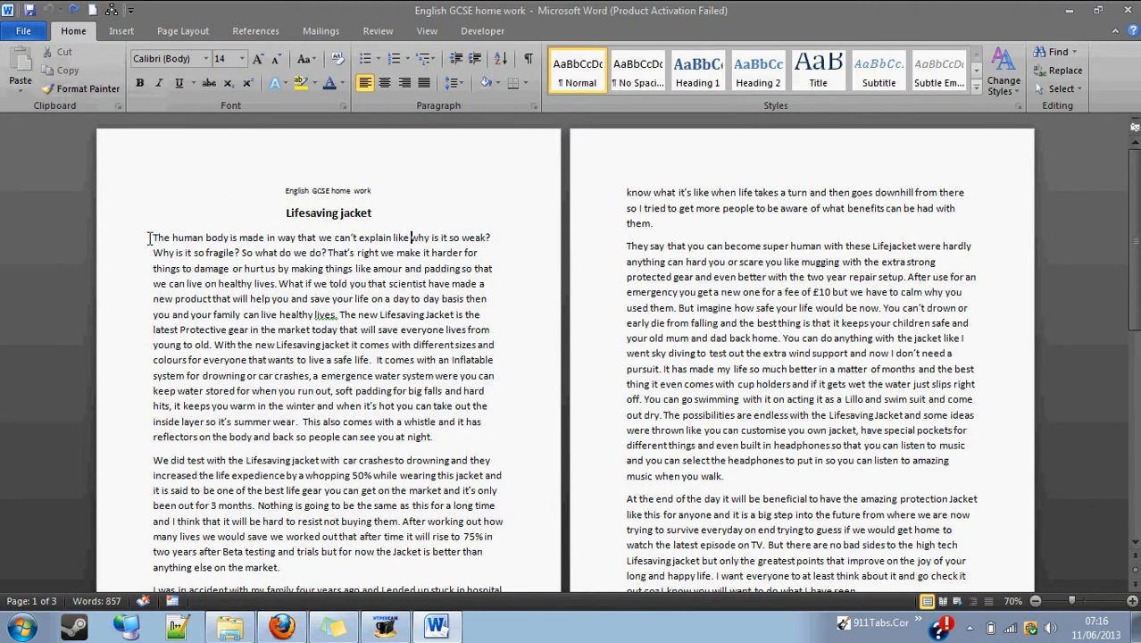
# - Run Macro2 on the whole first body paragraph from its Quick Access Toolbar button and deselect the text
pyautogui.moveTo(148, 238); pyautogui.dragTo(435, 438)
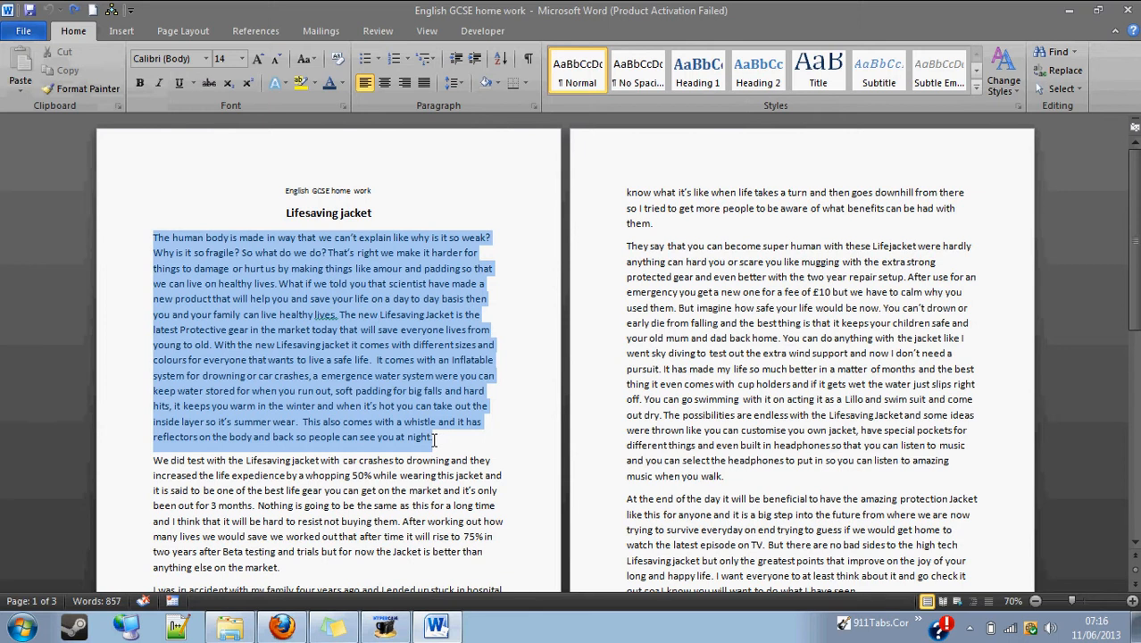
pyautogui.click(111, 10)
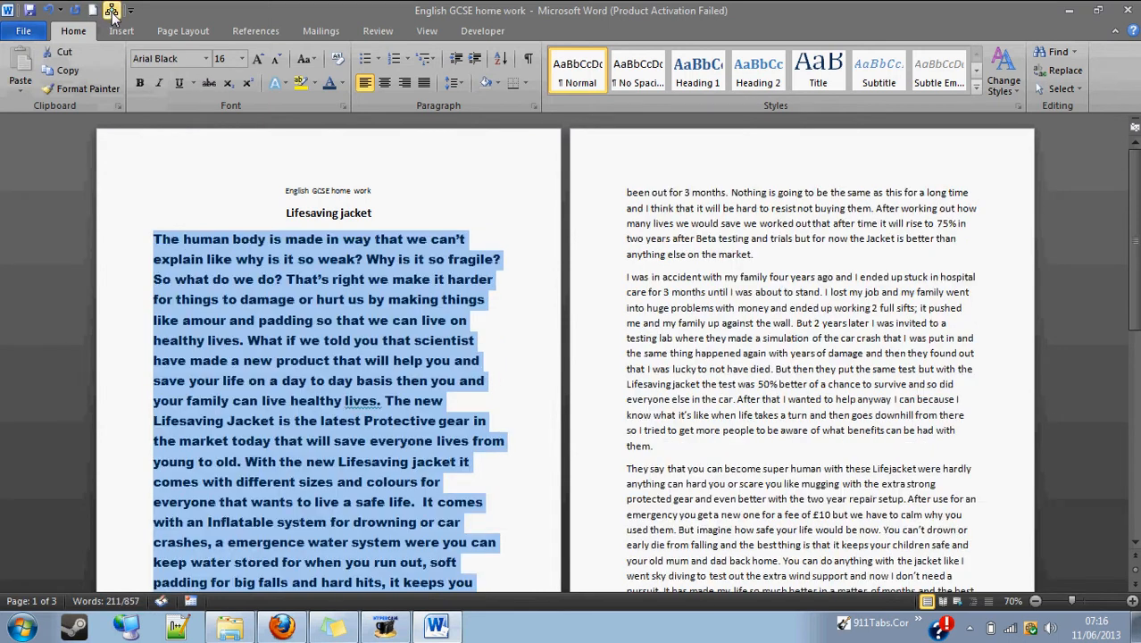
pyautogui.click(404, 343)
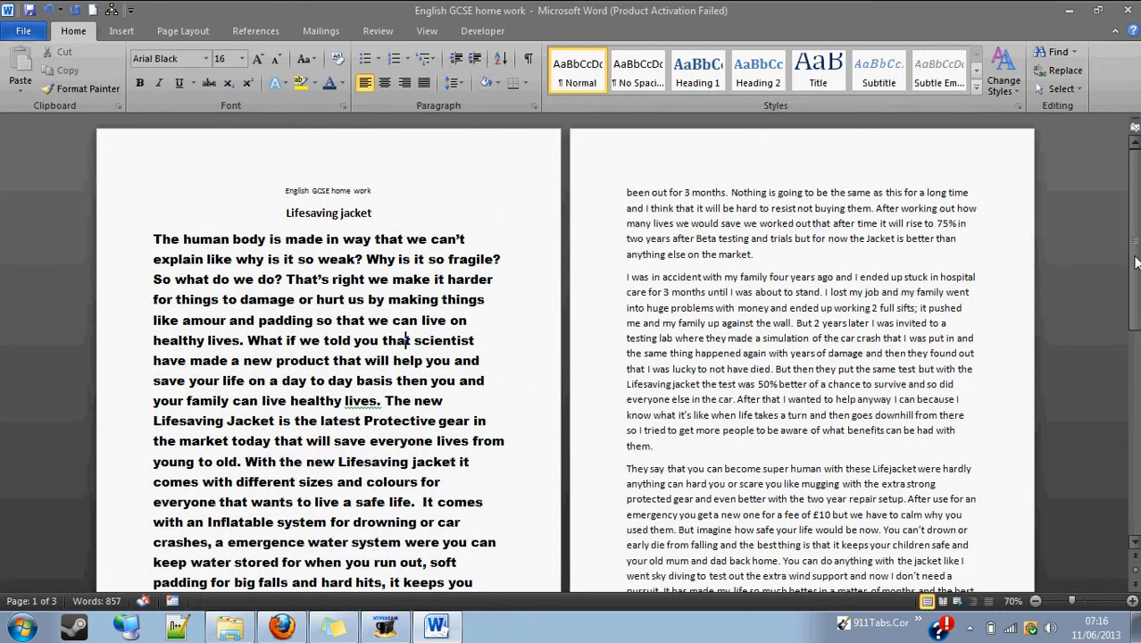
pyautogui.moveTo(1135, 264)
pyautogui.mouseDown()
pyautogui.moveTo(1135, 380)
pyautogui.moveTo(1138, 270)
pyautogui.mouseUp()
pyautogui.moveTo(1129, 223)
pyautogui.mouseDown()
pyautogui.moveTo(1130, 252)
pyautogui.moveTo(1129, 221)
pyautogui.mouseUp()
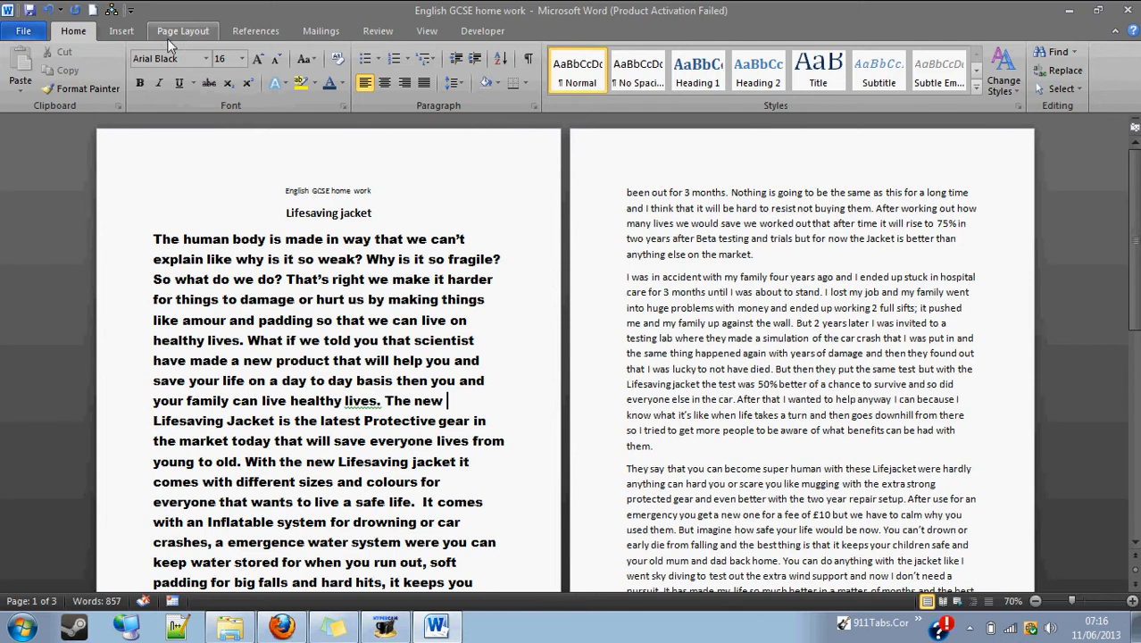
# - Set up a recording of Macro3 for all documents, with the description "Change text back."
pyautogui.click(481, 33)
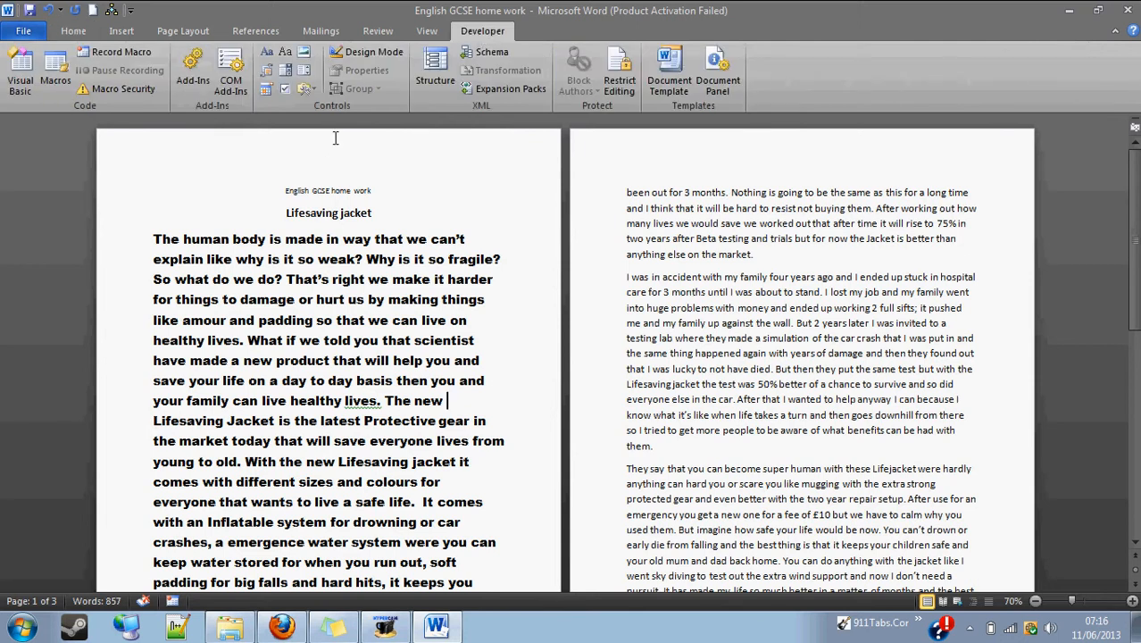
pyautogui.click(114, 52)
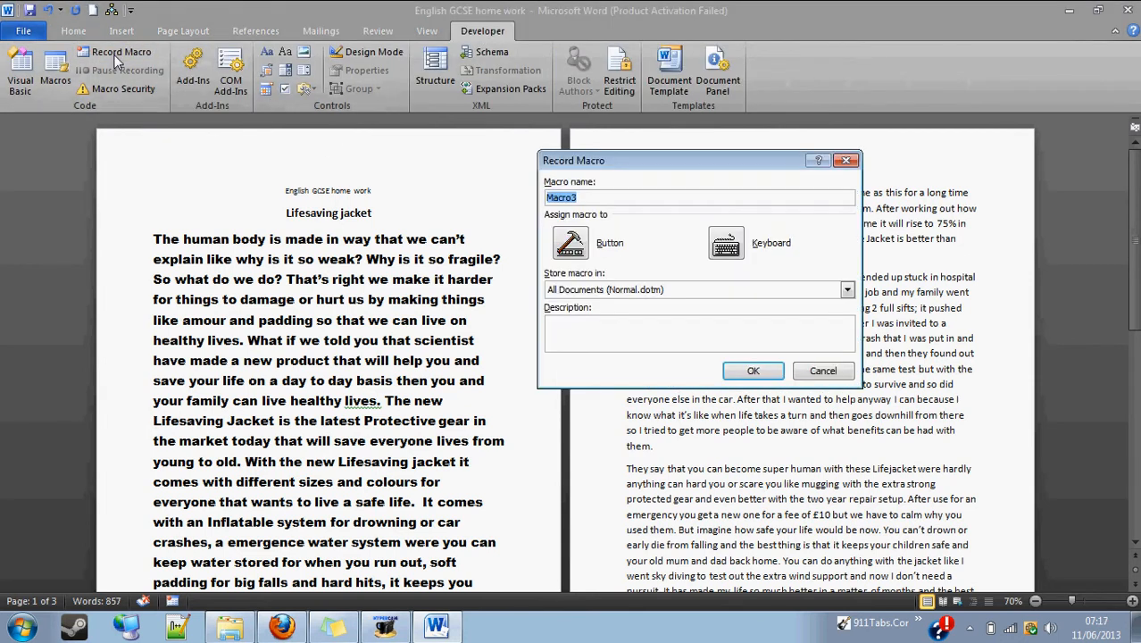
pyautogui.click(582, 197)
pyautogui.click(627, 339)
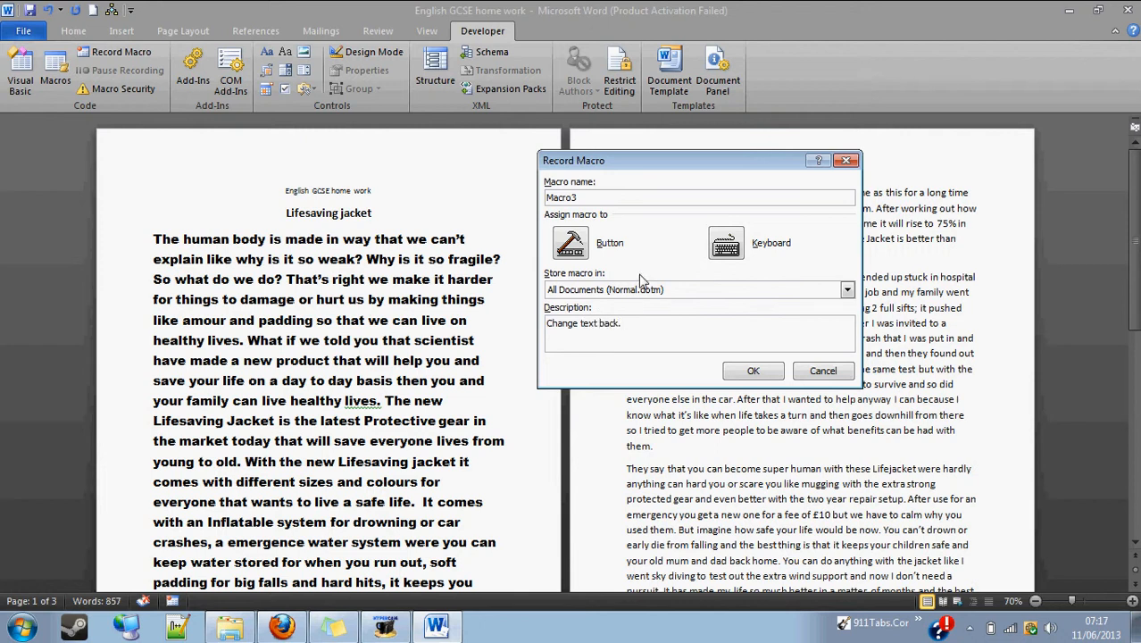
# - Assign the keyboard shortcut Ctrl+M to Macro3, saved in Normal, and start recording
pyautogui.click(726, 245)
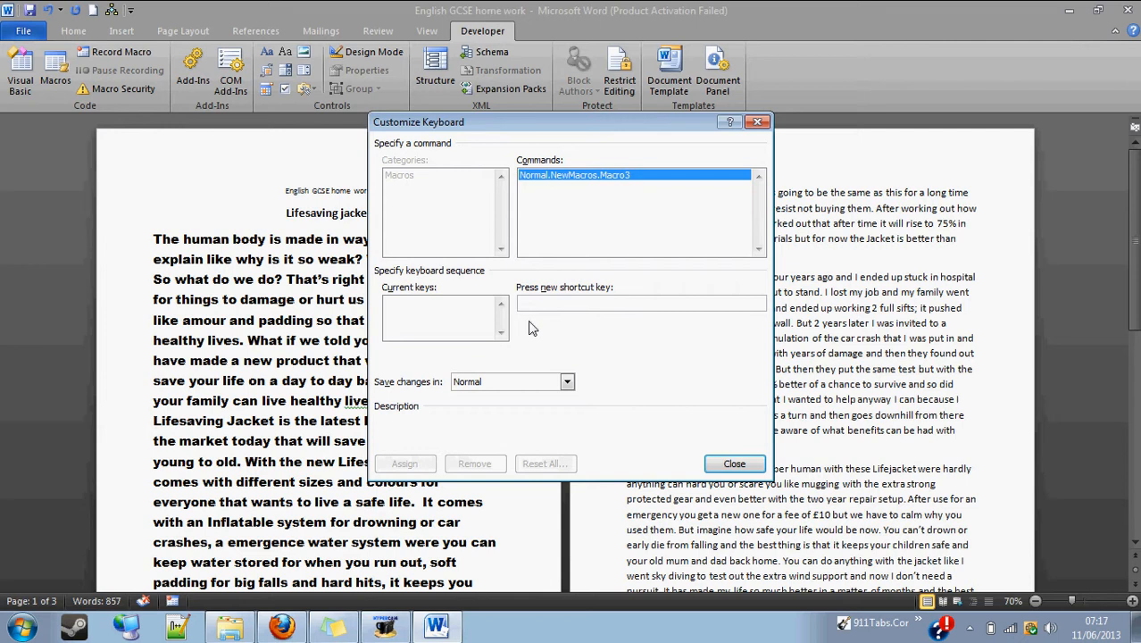
pyautogui.hotkey('ctrl', 'm')
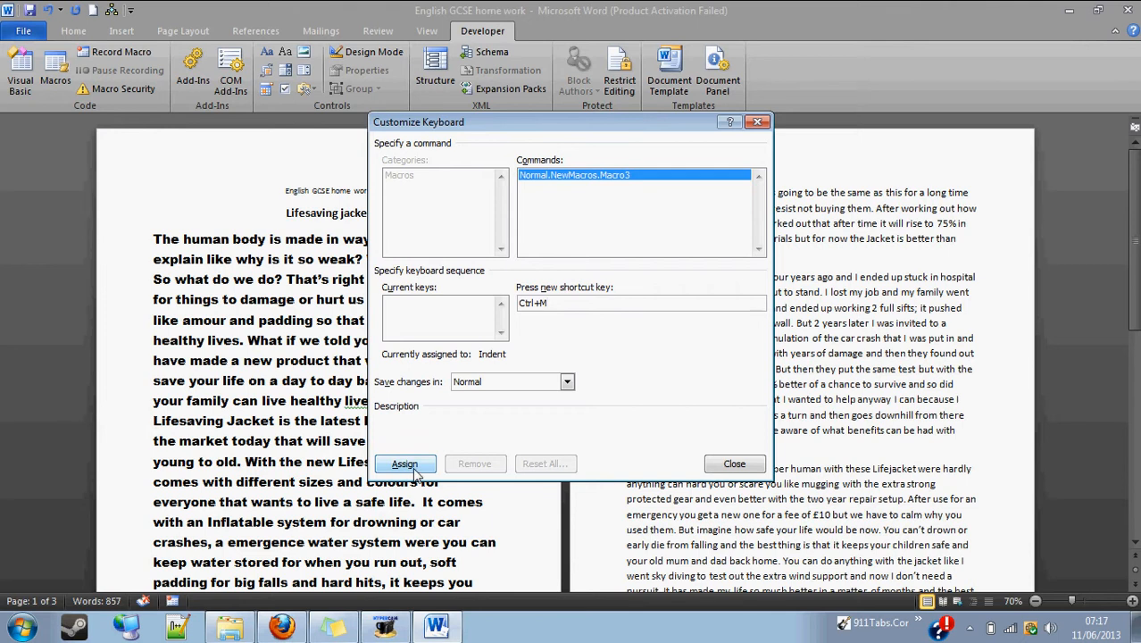
pyautogui.click(568, 382)
pyautogui.click(569, 384)
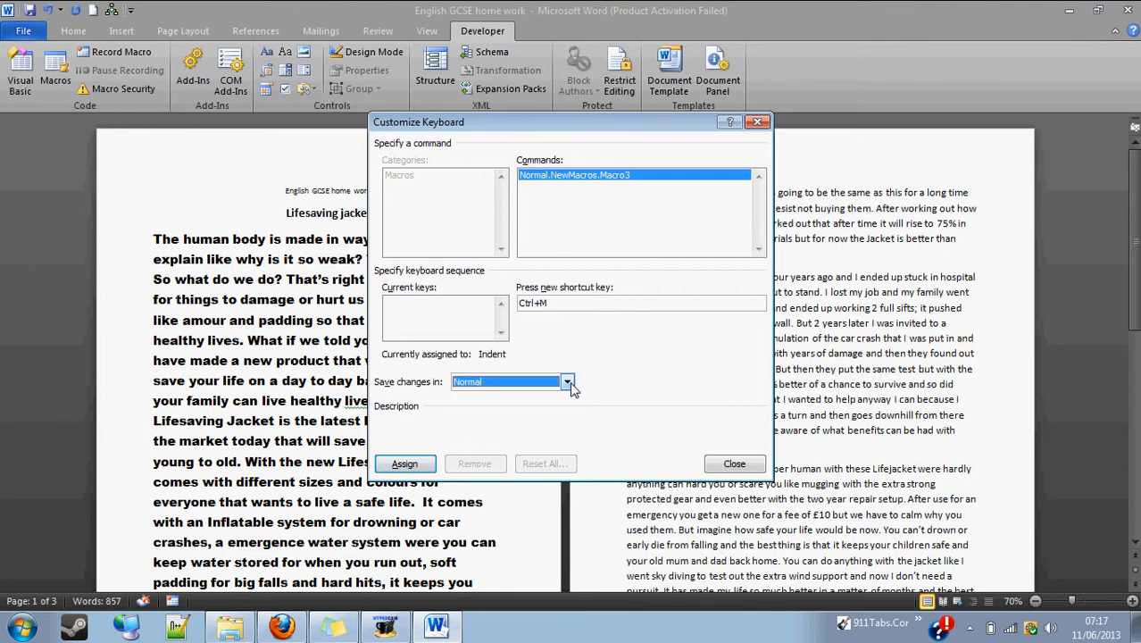
pyautogui.click(412, 461)
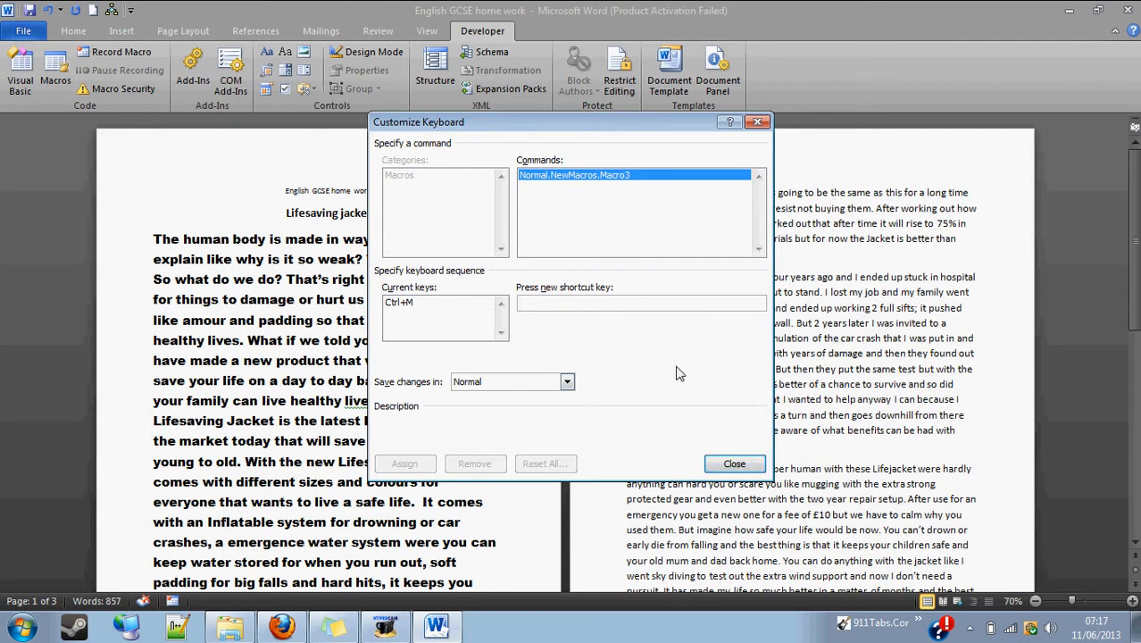
pyautogui.click(723, 460)
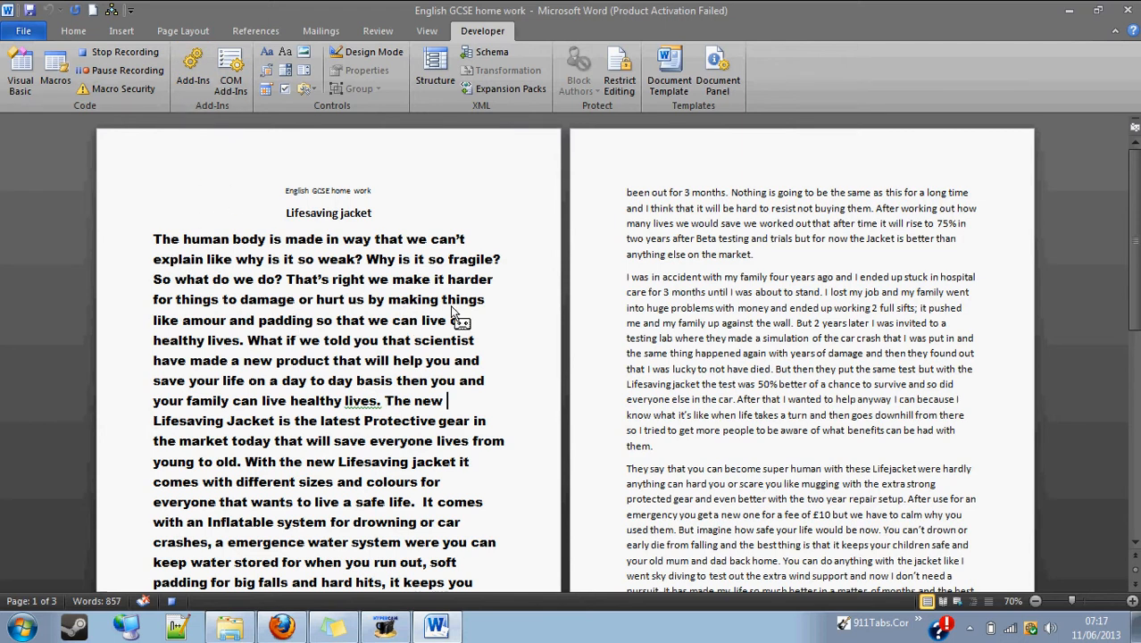
# - Pause the macro recording, select the whole first body paragraph, and resume recording
pyautogui.click(125, 71)
pyautogui.moveTo(152, 237); pyautogui.dragTo(468, 145)
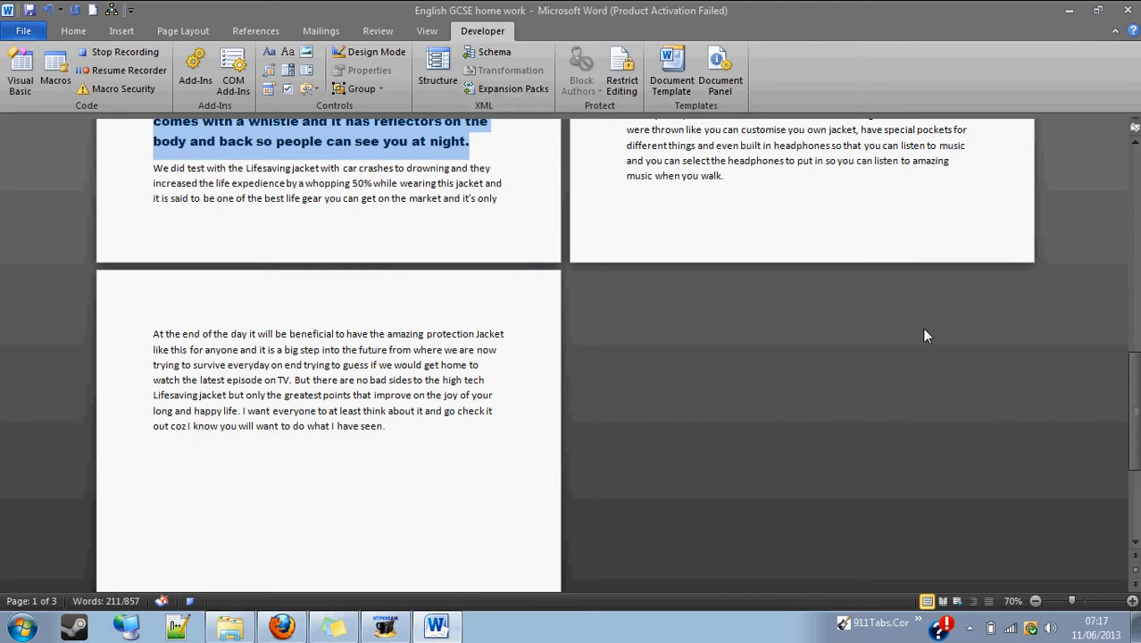
pyautogui.moveTo(1134, 406); pyautogui.dragTo(1134, 223)
pyautogui.click(125, 70)
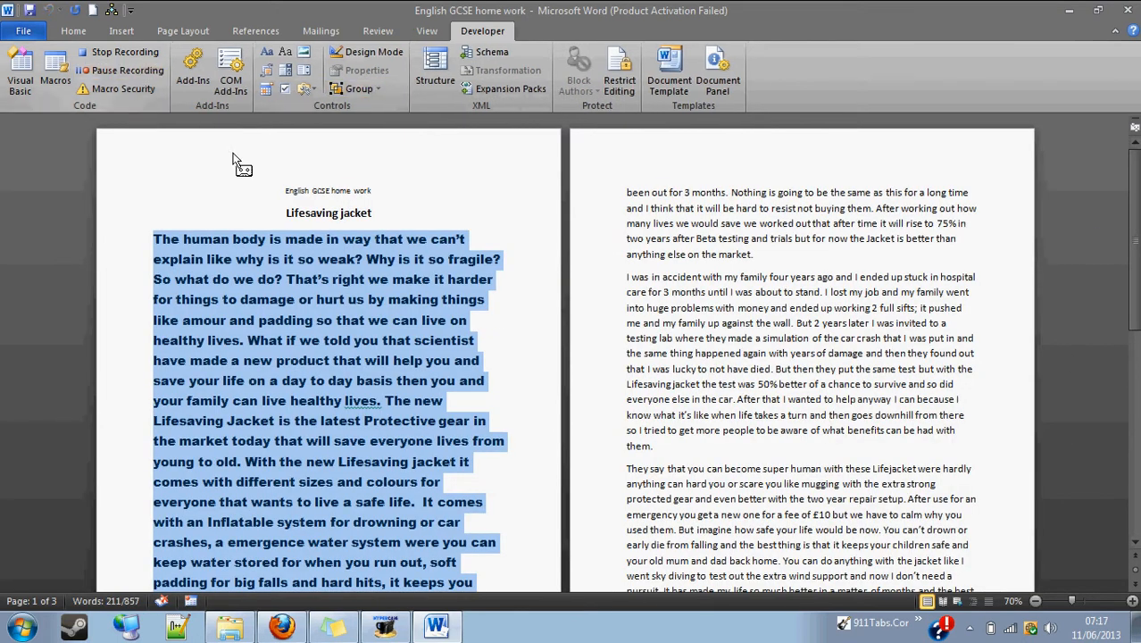
# - Set the selected first body paragraph's font size to 12
pyautogui.click(87, 31)
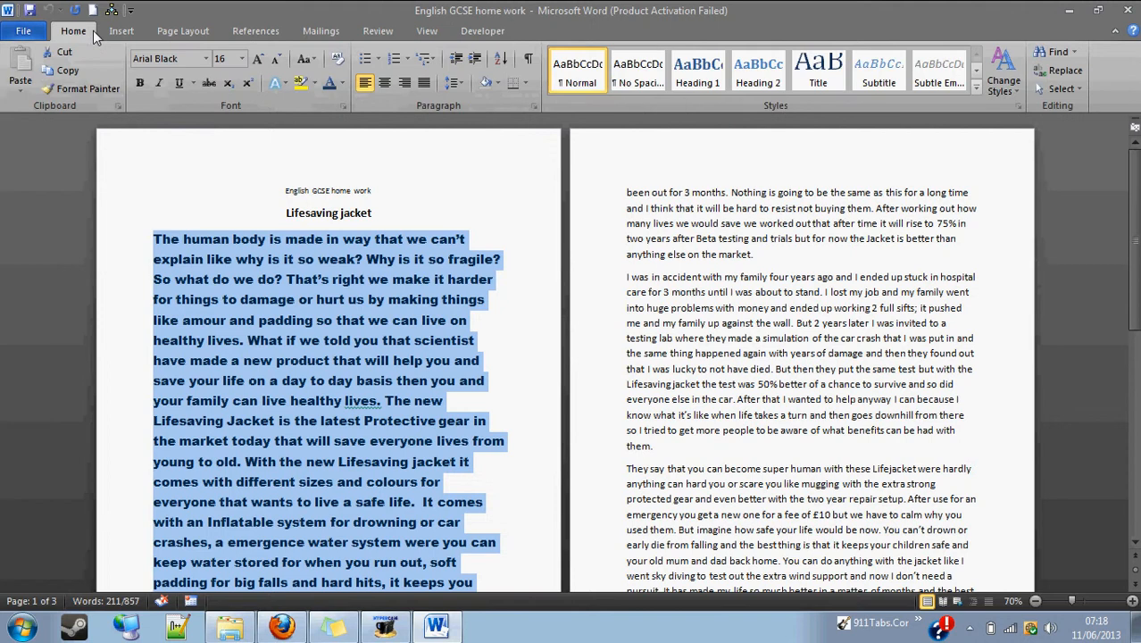
pyautogui.click(241, 58)
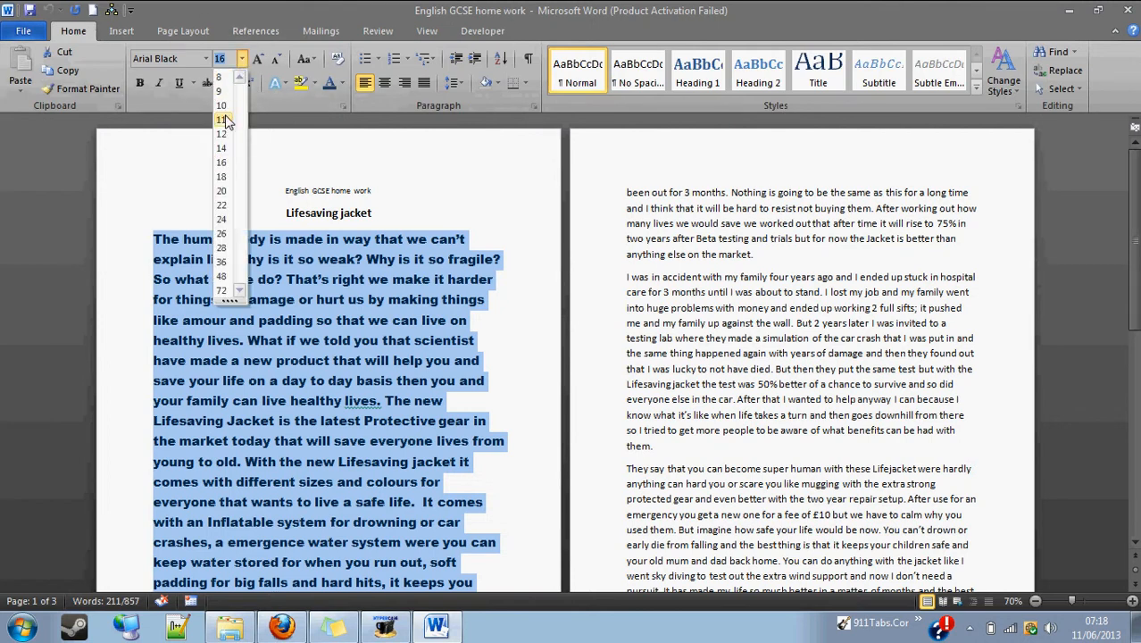
pyautogui.click(222, 120)
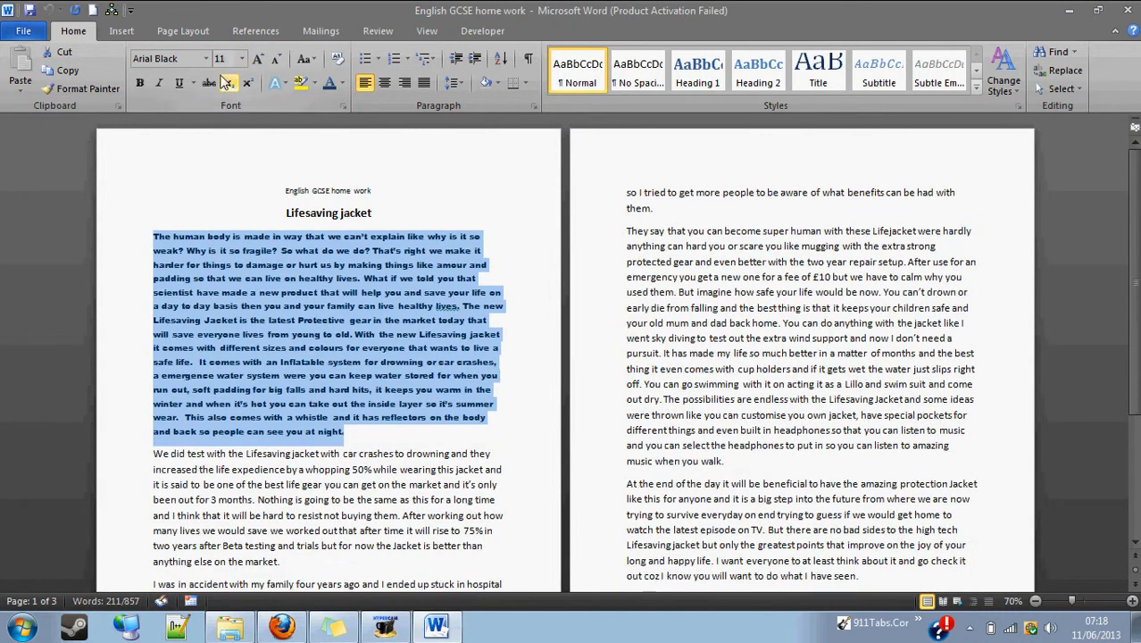
pyautogui.click(241, 59)
pyautogui.click(223, 135)
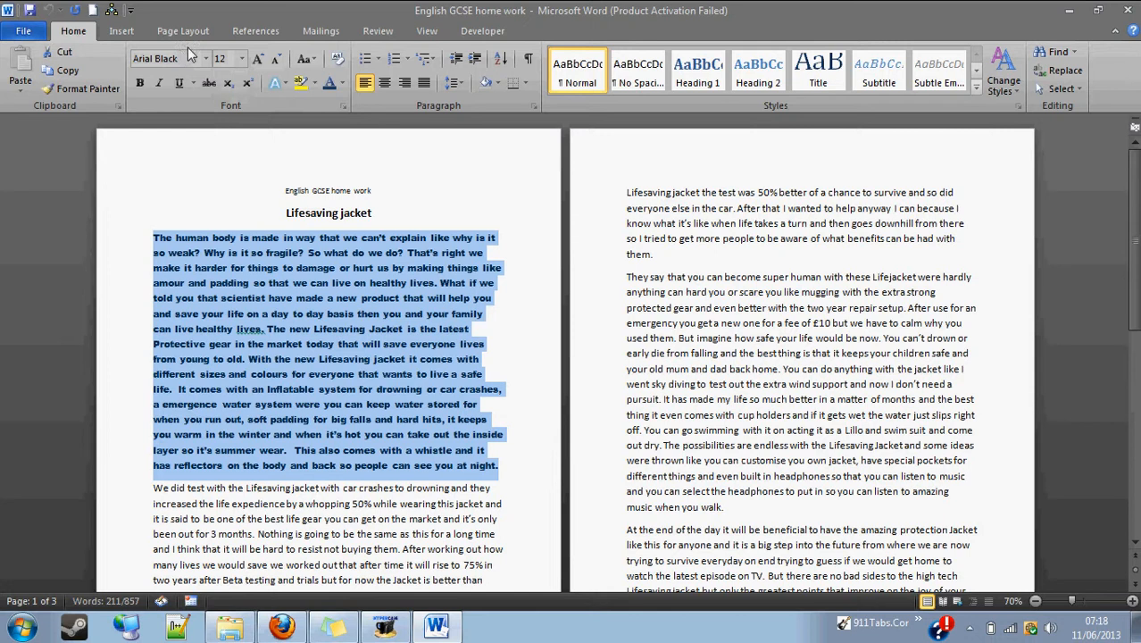
# - Format the selected first body paragraph in Calibri (Body), size 14, with a black font colour
pyautogui.click(204, 59)
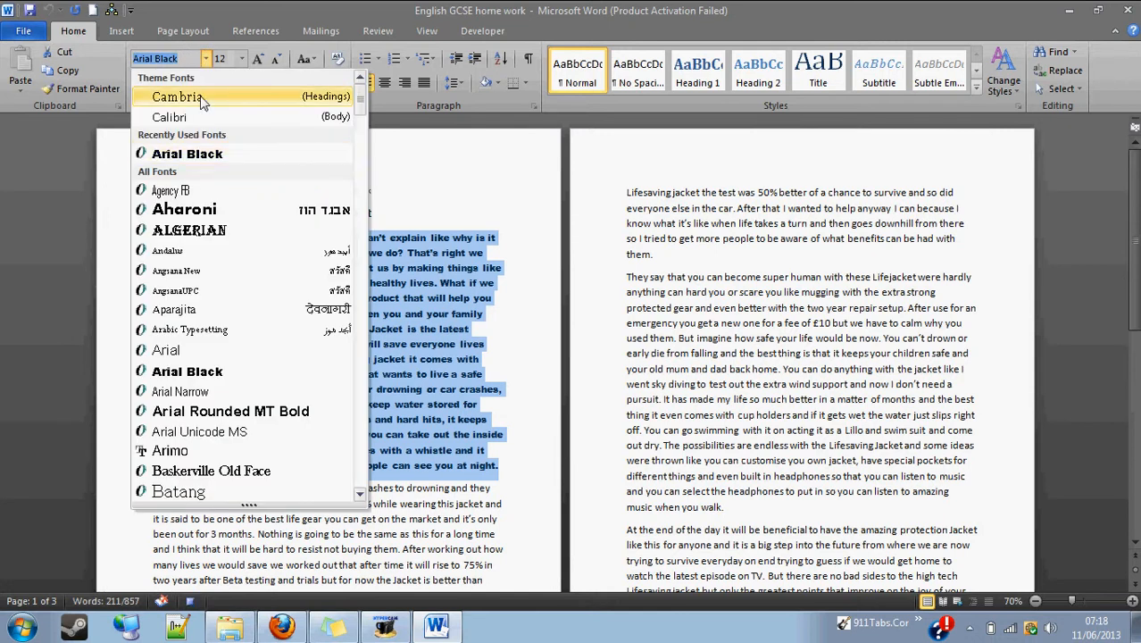
pyautogui.click(200, 118)
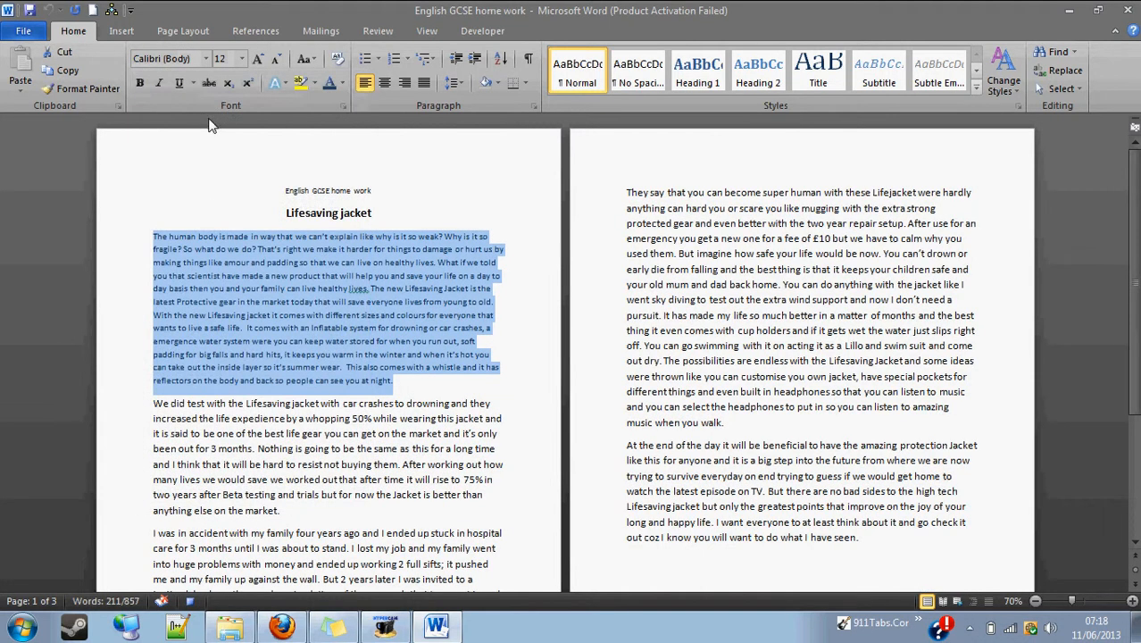
pyautogui.click(247, 66)
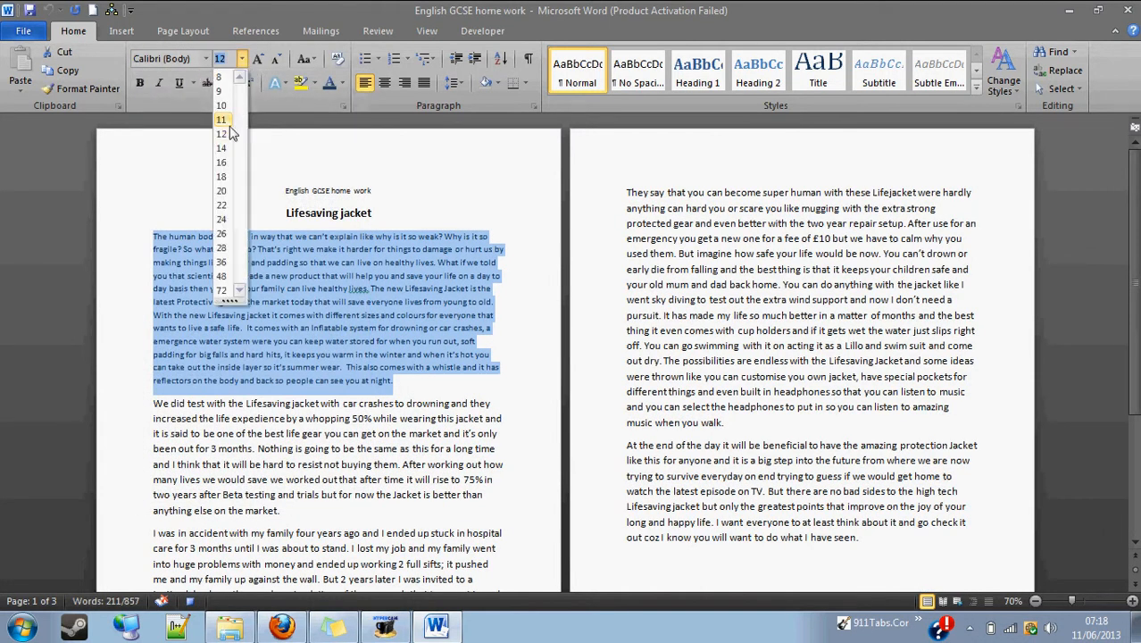
pyautogui.click(225, 135)
pyautogui.click(242, 61)
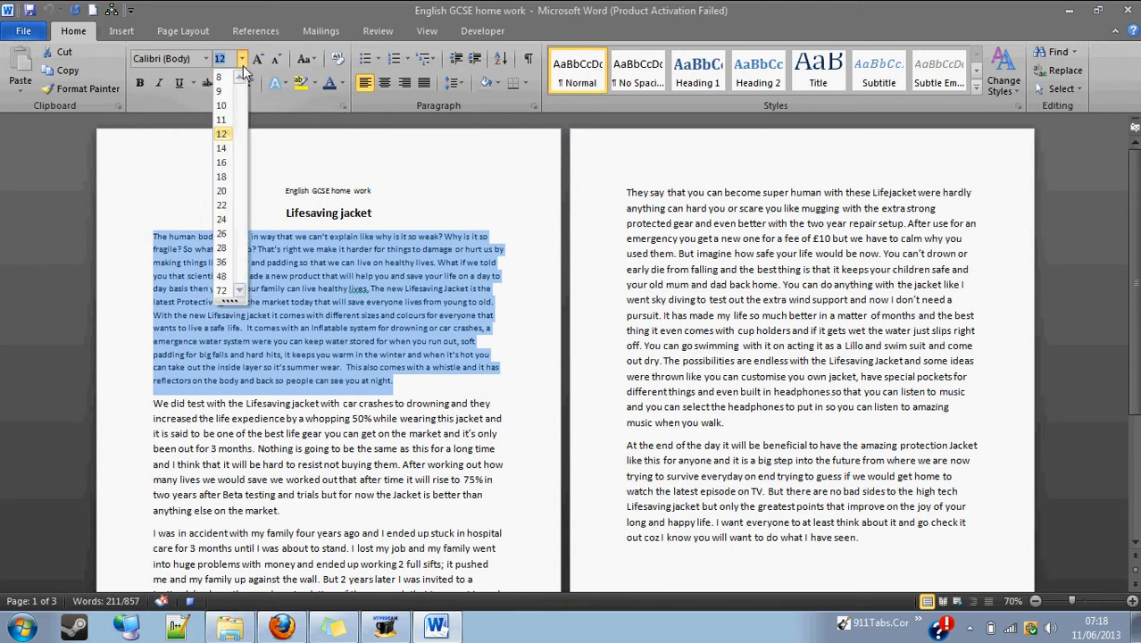
pyautogui.click(223, 149)
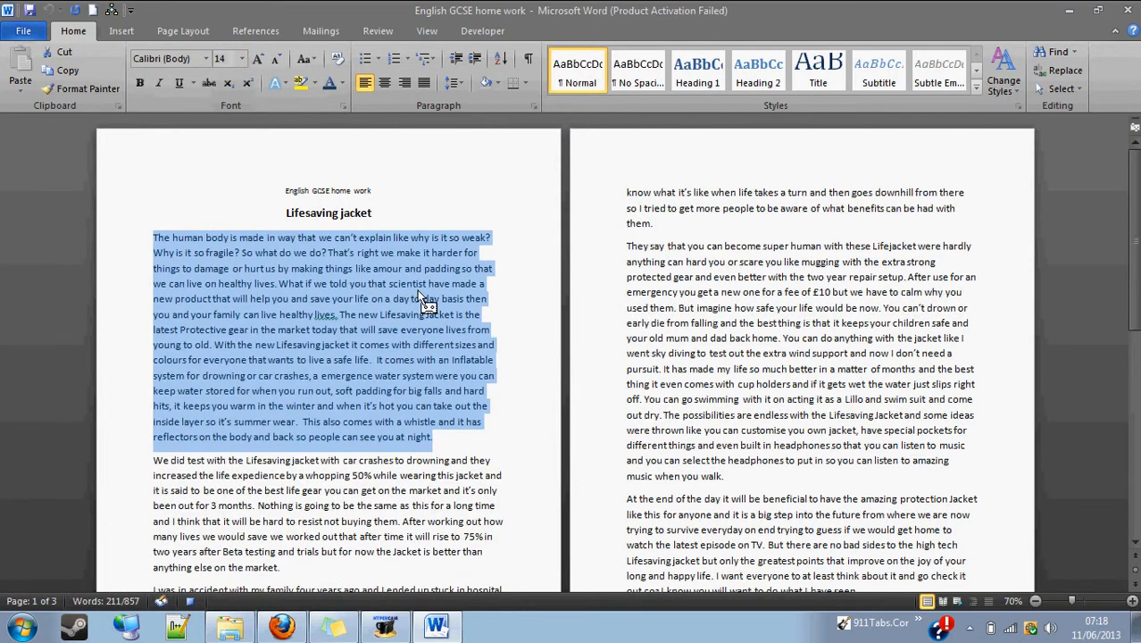
pyautogui.click(342, 89)
pyautogui.click(340, 143)
# - Stop recording the macro and deselect the first body paragraph
pyautogui.click(477, 30)
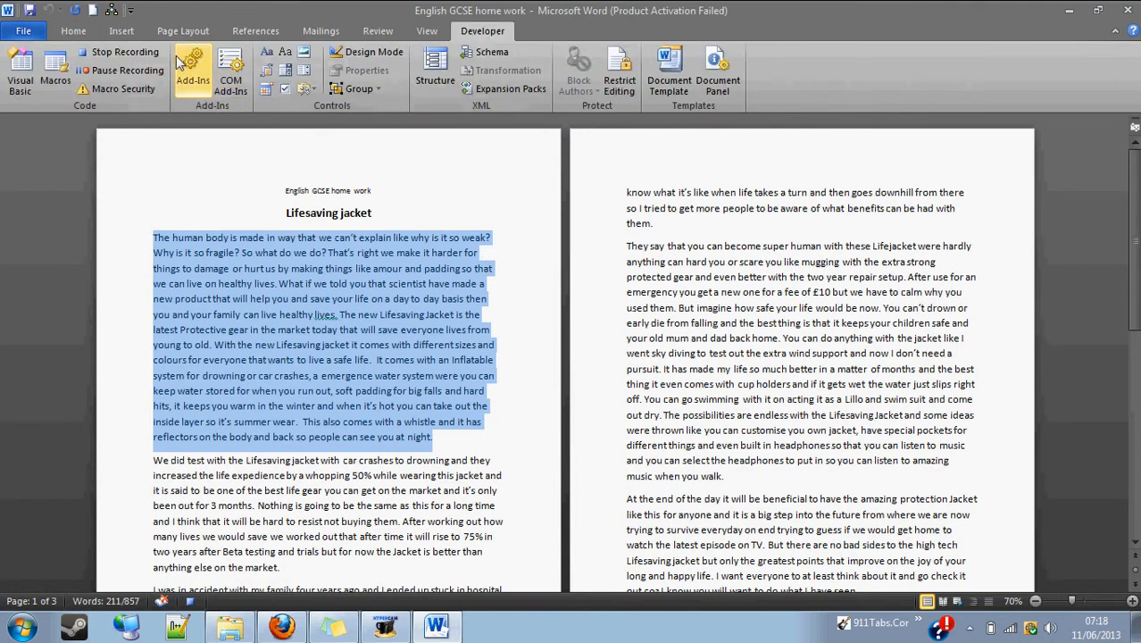
pyautogui.click(143, 53)
pyautogui.click(555, 237)
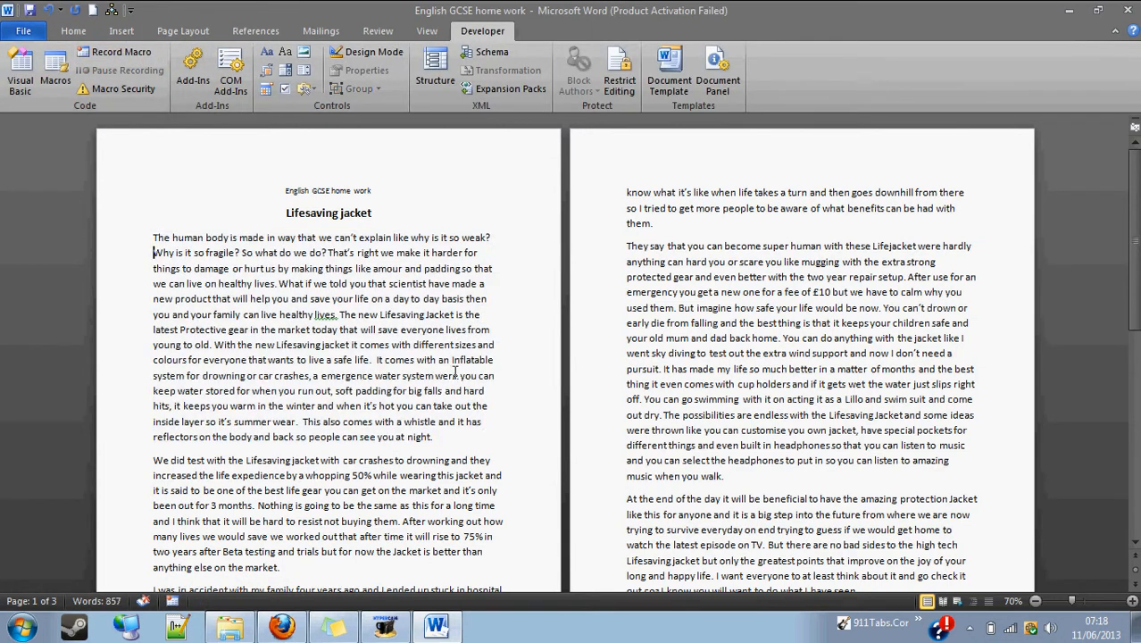
# - Test the quick-access formatting macro on the whole first body paragraph and undo the formatting it applies
pyautogui.moveTo(458, 438); pyautogui.dragTo(152, 234)
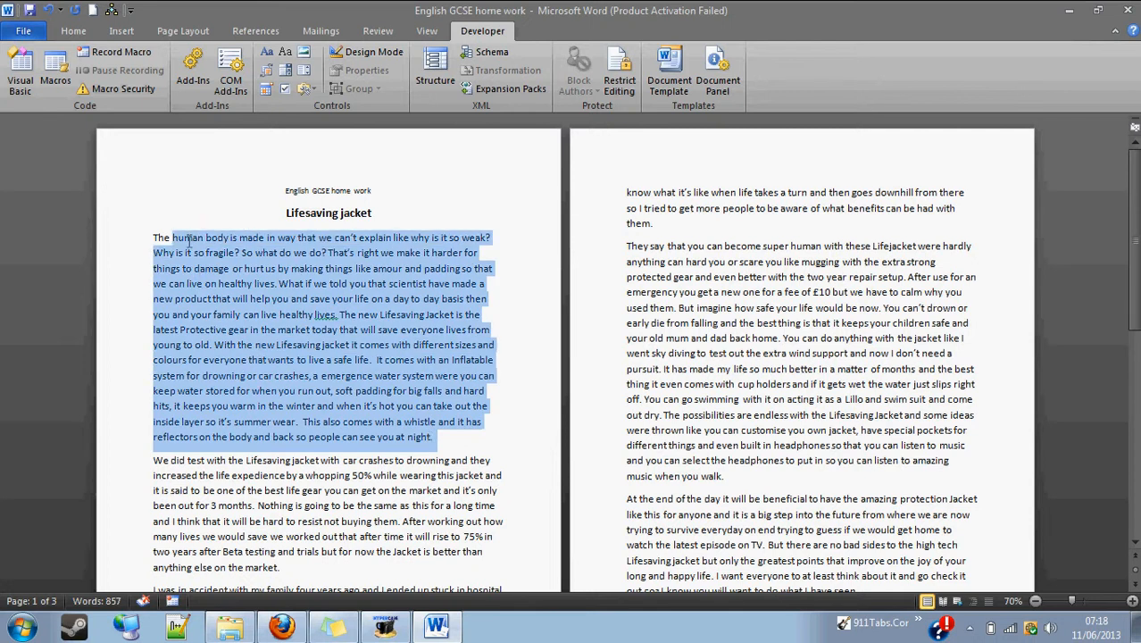
pyautogui.click(111, 10)
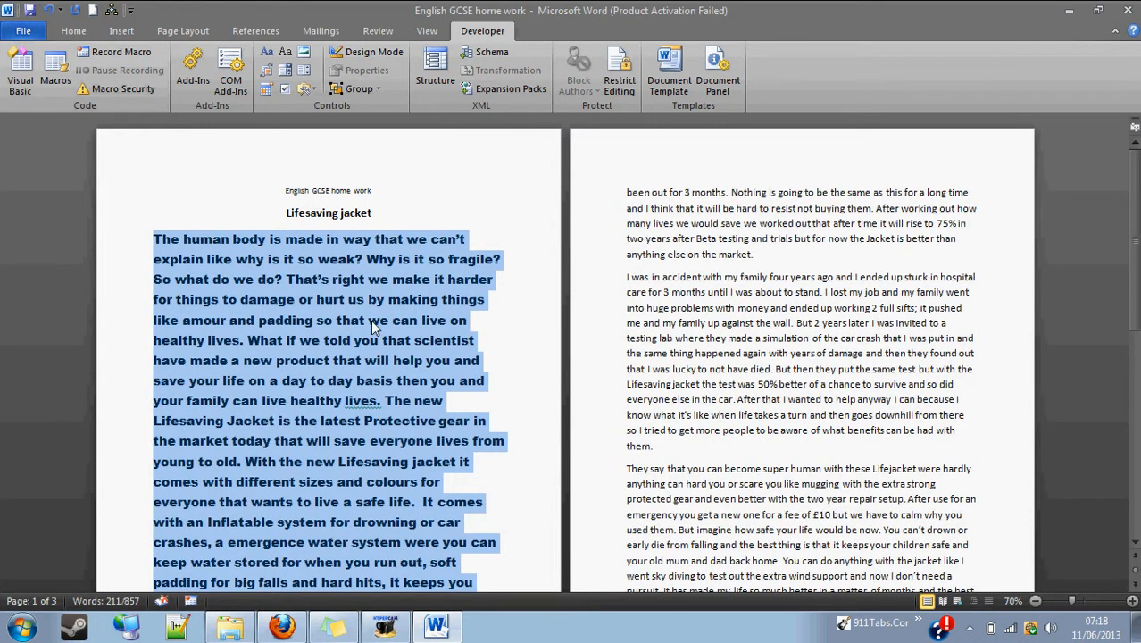
pyautogui.hotkey('ctrl', 'z')
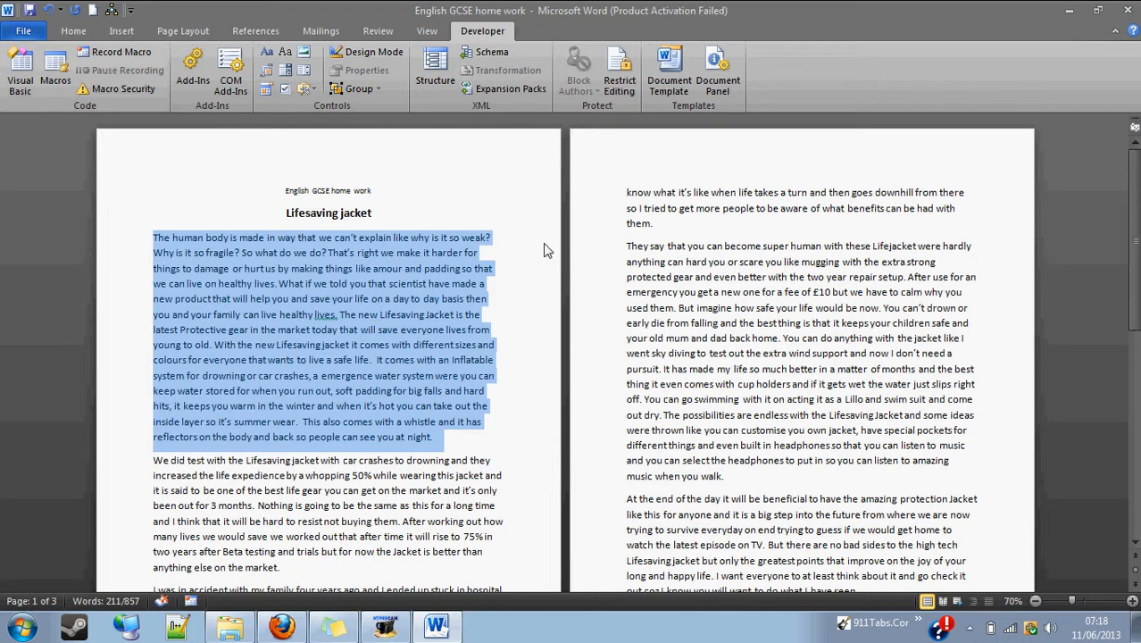
pyautogui.click(540, 239)
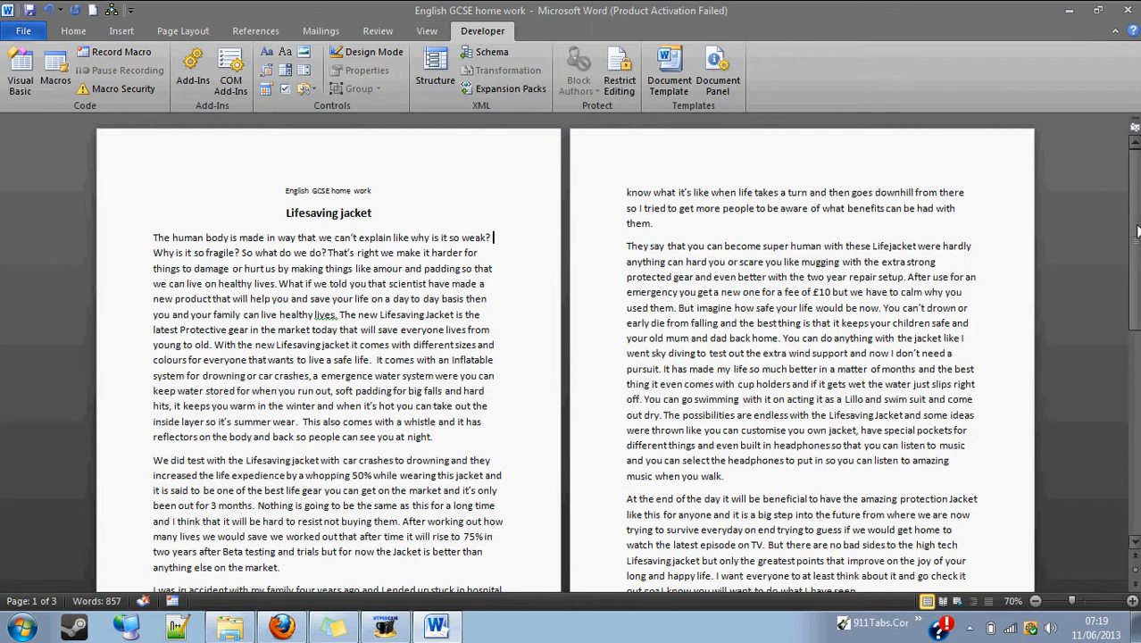
# - Close the English GCSE home work document without saving its changes
pyautogui.click(1127, 10)
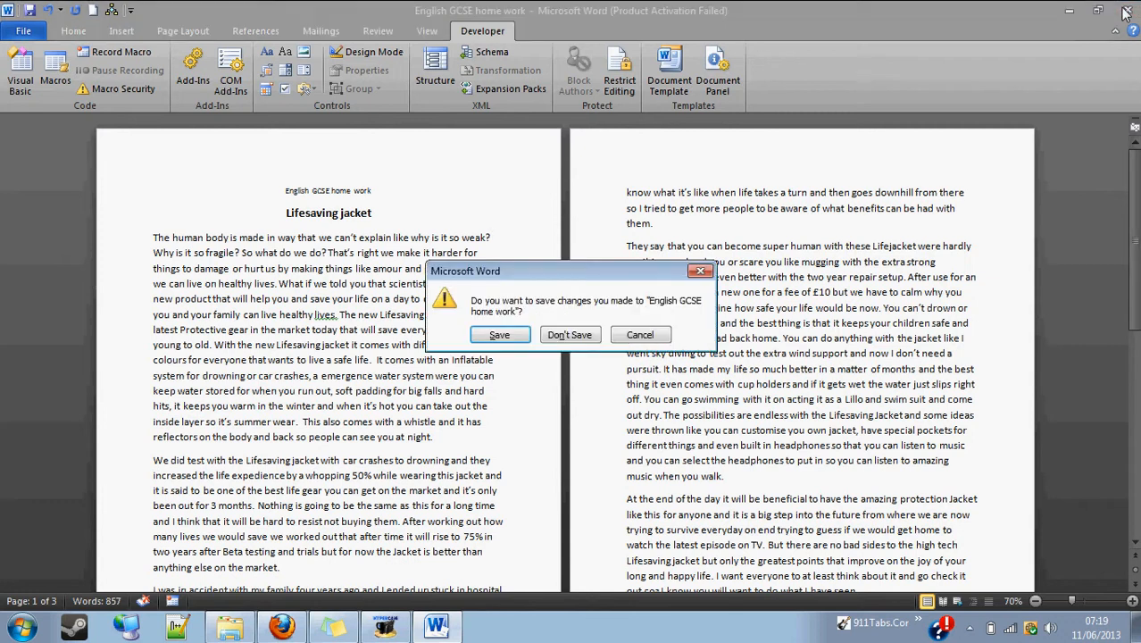
pyautogui.click(551, 340)
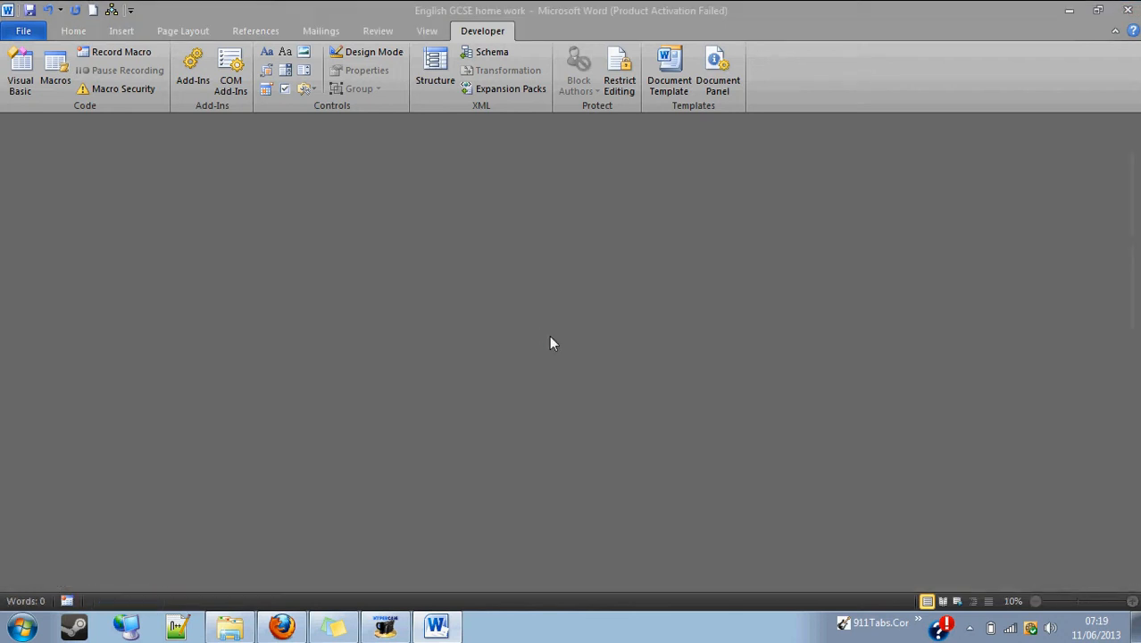